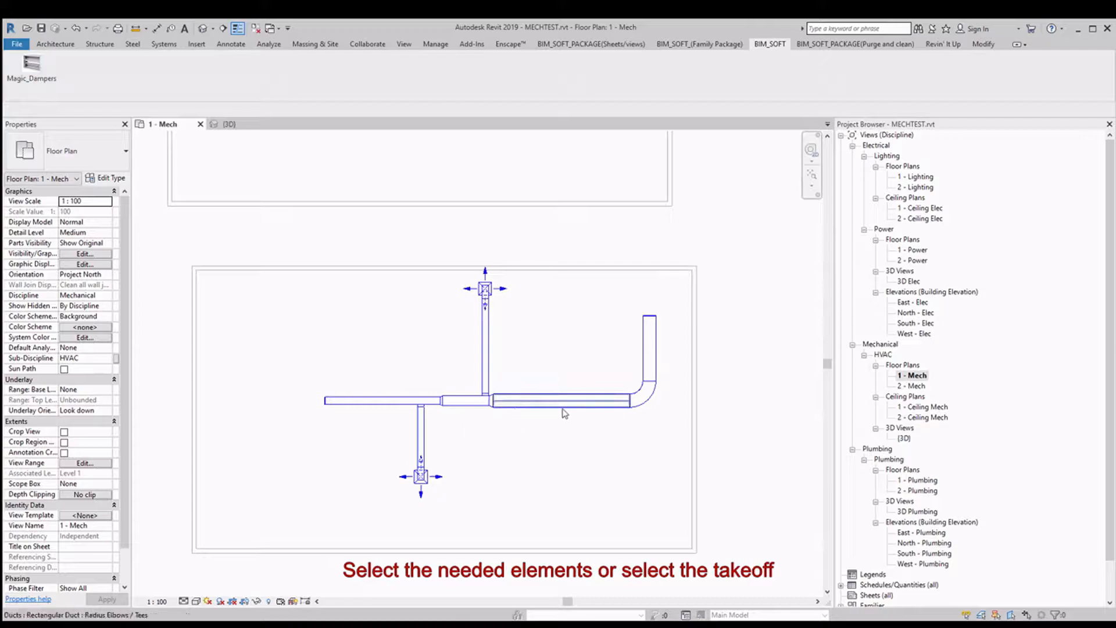
# - Select the entire rectangular duct network with two side branches and start Magic_Dampers, moving its dialog clear of the ducts
pyautogui.press('Tab')
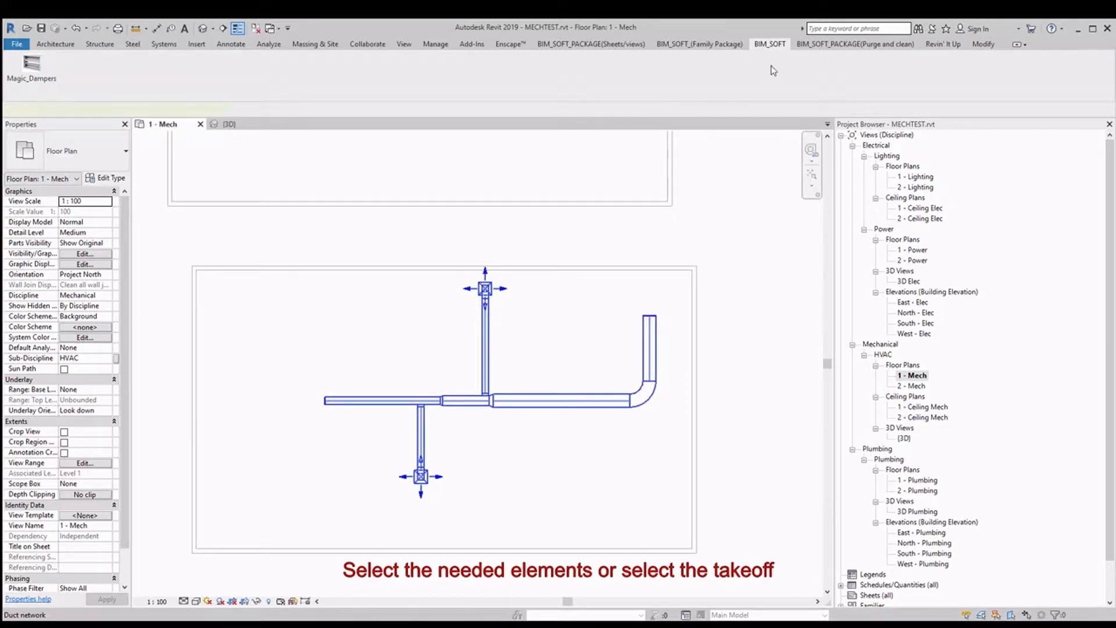
pyautogui.click(779, 45)
pyautogui.click(32, 67)
pyautogui.moveTo(603, 136); pyautogui.dragTo(765, 196)
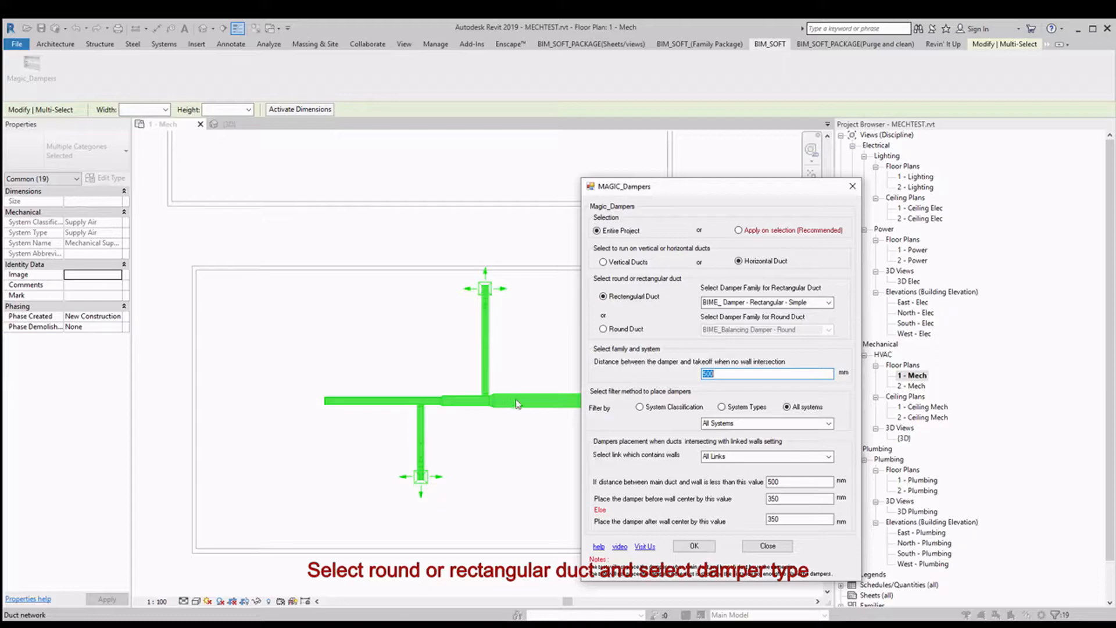
# - Place BIME_ Damper - Rectangular - Simple dampers on the horizontal rectangular branches, 500 mm from the takeoffs, and close the tool
pyautogui.click(830, 303)
pyautogui.click(830, 302)
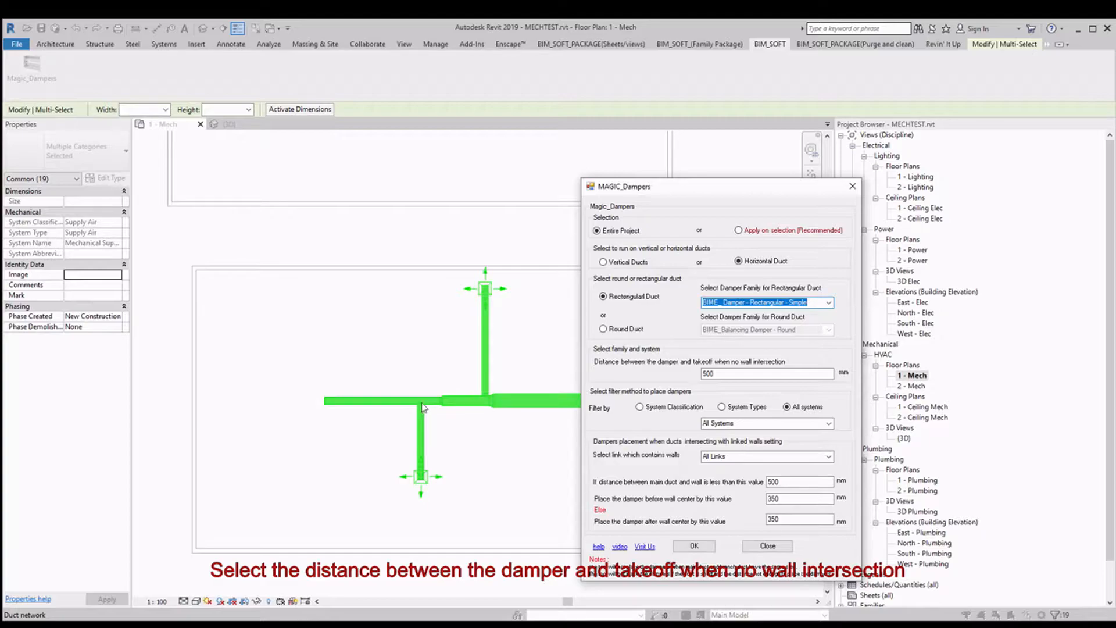
pyautogui.moveTo(730, 374); pyautogui.dragTo(666, 375)
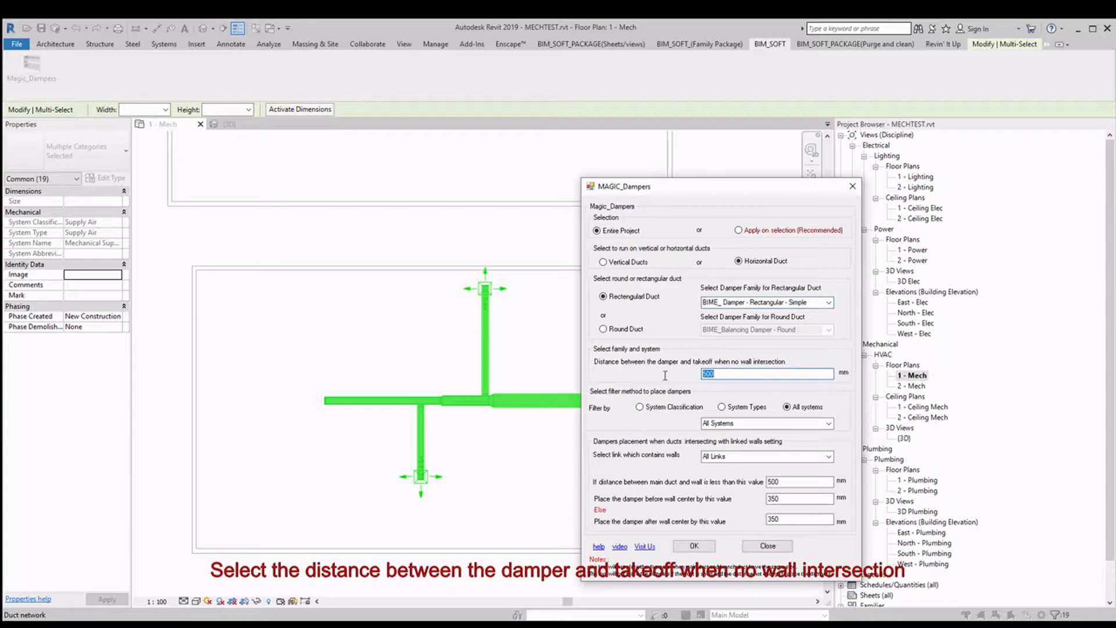
pyautogui.click(693, 546)
pyautogui.click(768, 546)
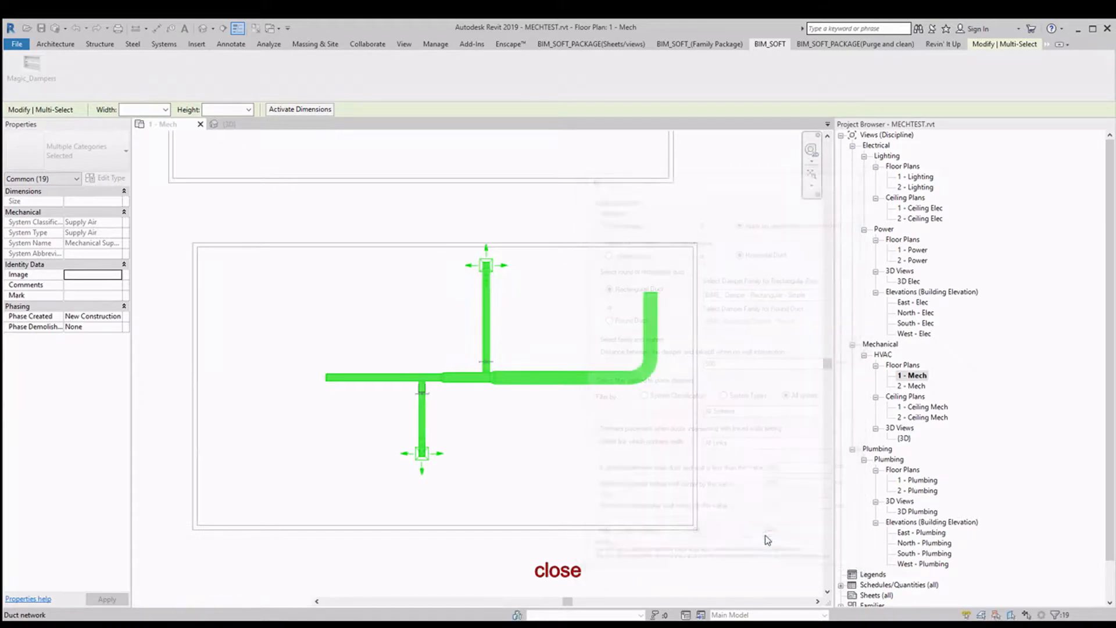
pyautogui.scroll(4, 421, 381)
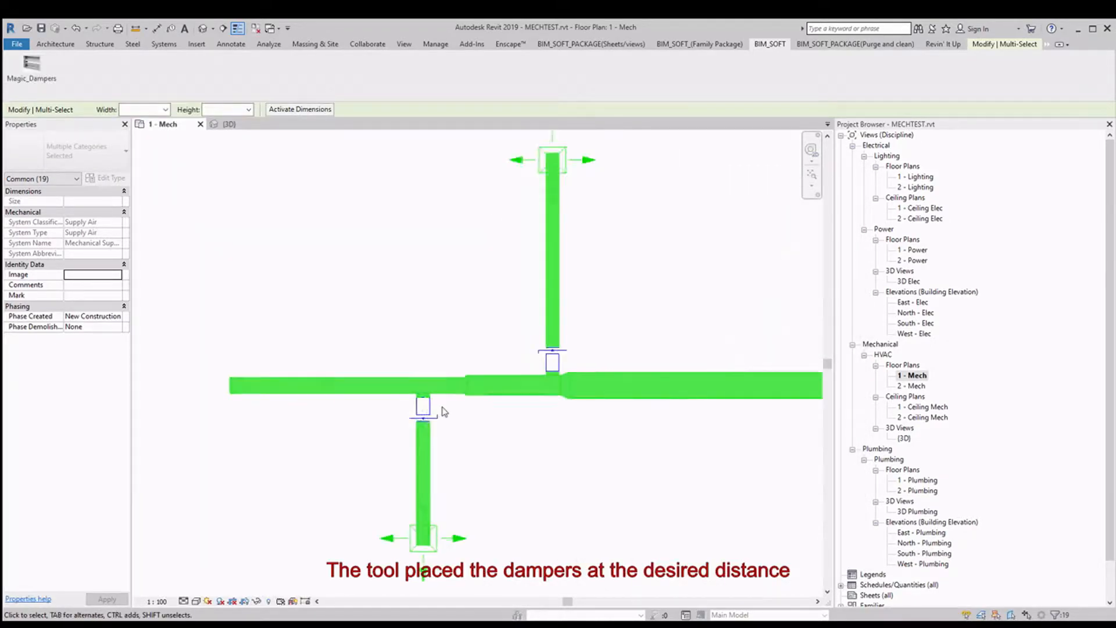
pyautogui.click(535, 448)
pyautogui.scroll(1, 668, 351)
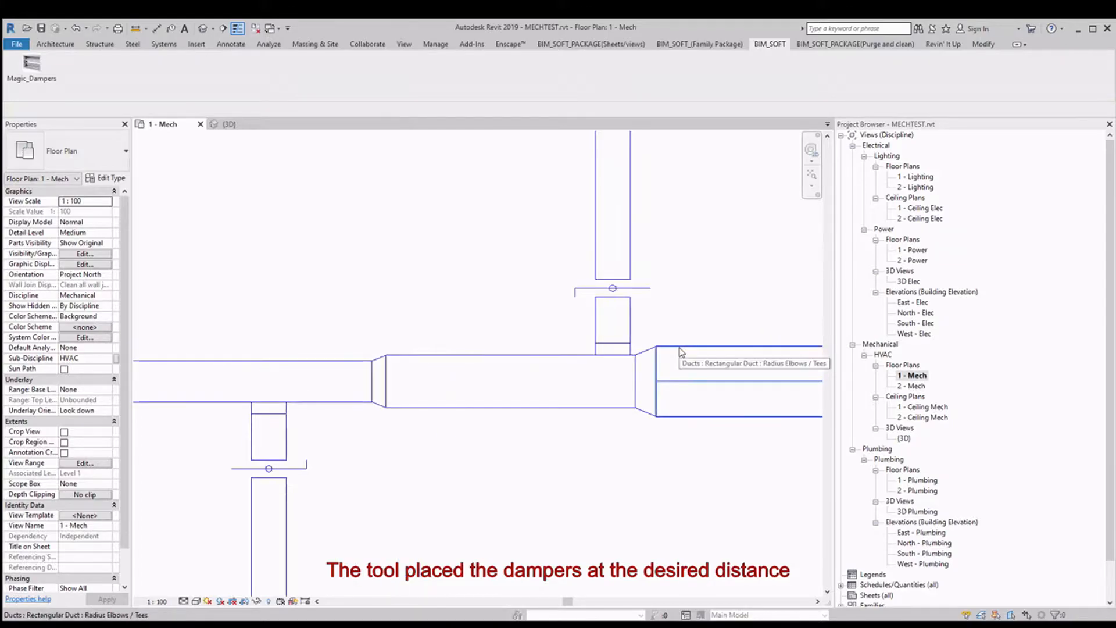
# - Add an aligned dimension between the main duct's edge and the damper on the upper branch
pyautogui.click(231, 44)
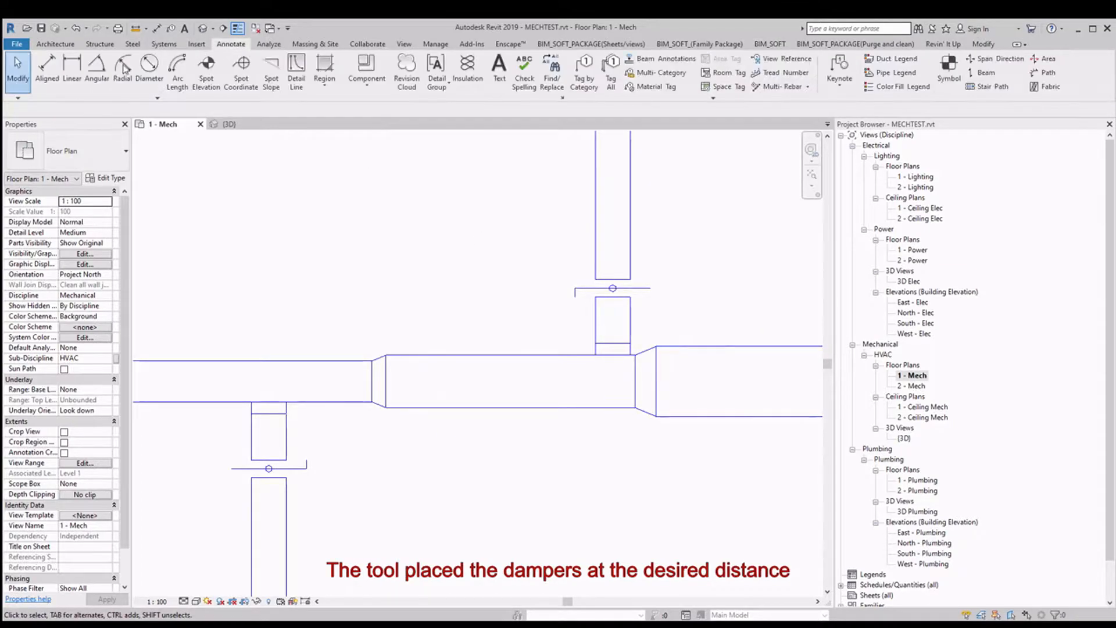
pyautogui.click(44, 69)
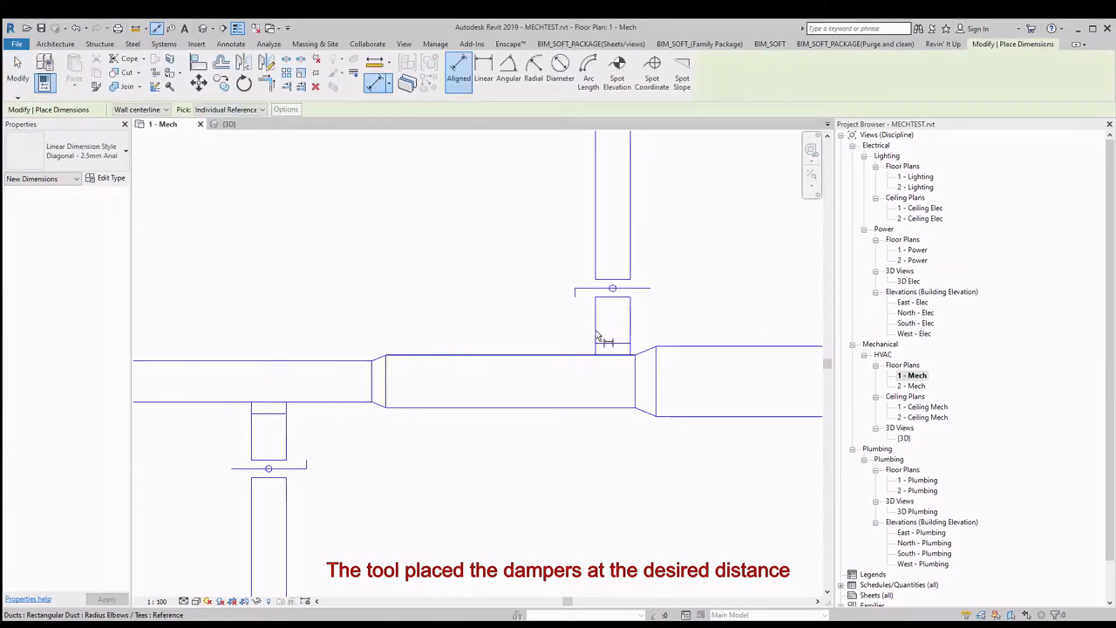
pyautogui.click(610, 355)
pyautogui.click(599, 299)
pyautogui.click(503, 285)
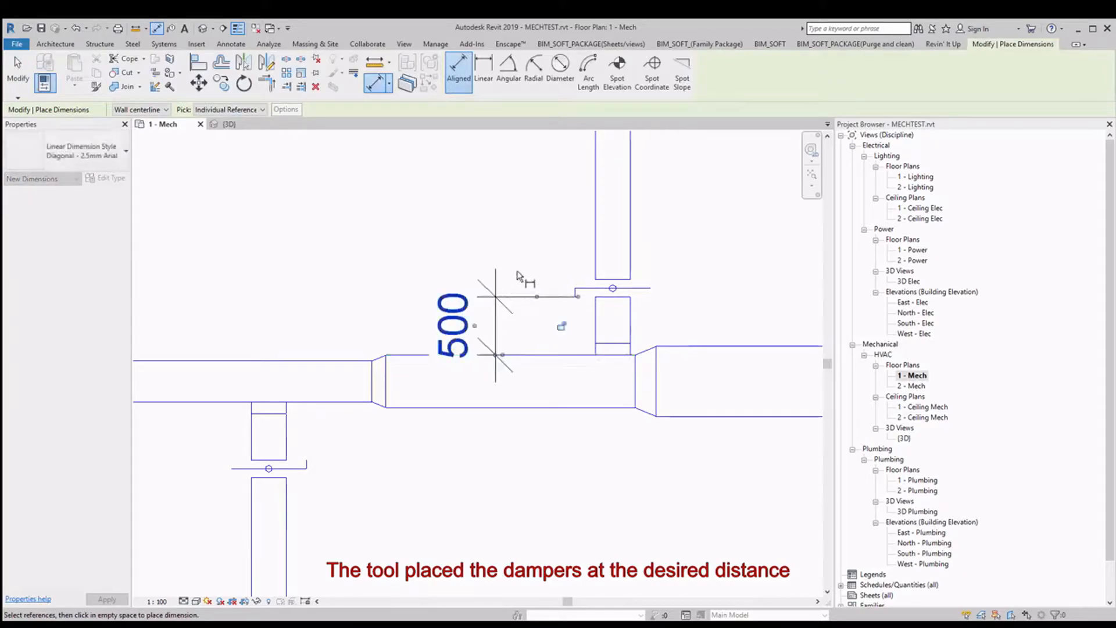
# - Add an aligned dimension between the main duct's edge and the damper on the lower branch, and leave the dimension command
pyautogui.scroll(-1, 511, 276)
pyautogui.click(287, 370)
pyautogui.click(338, 417)
pyautogui.click(263, 413)
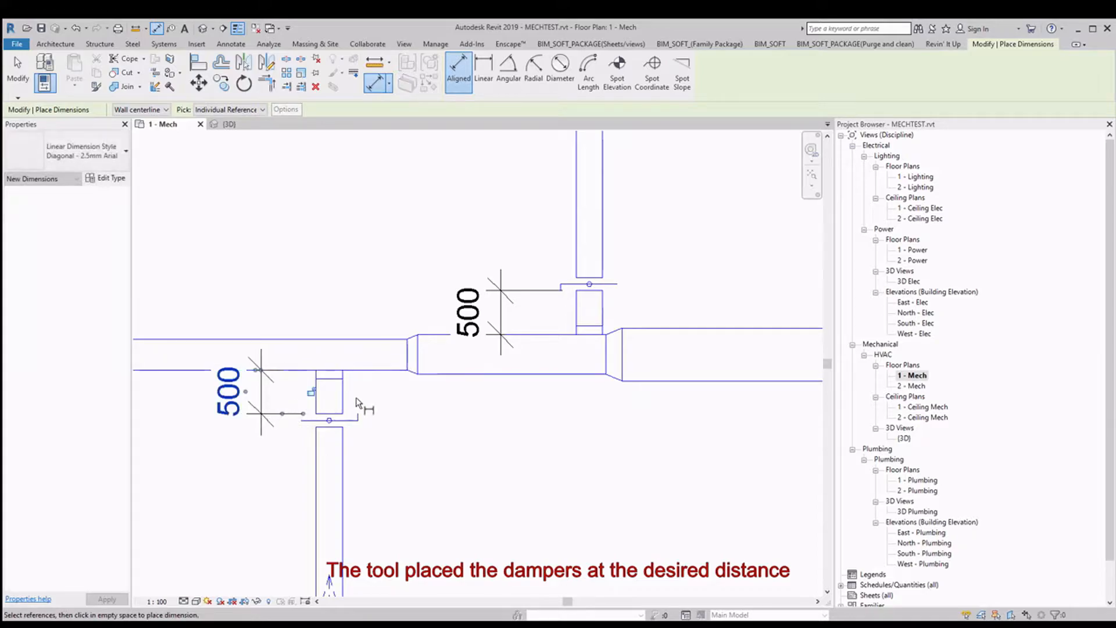
pyautogui.scroll(-2, 359, 405)
pyautogui.scroll(-1, 359, 405)
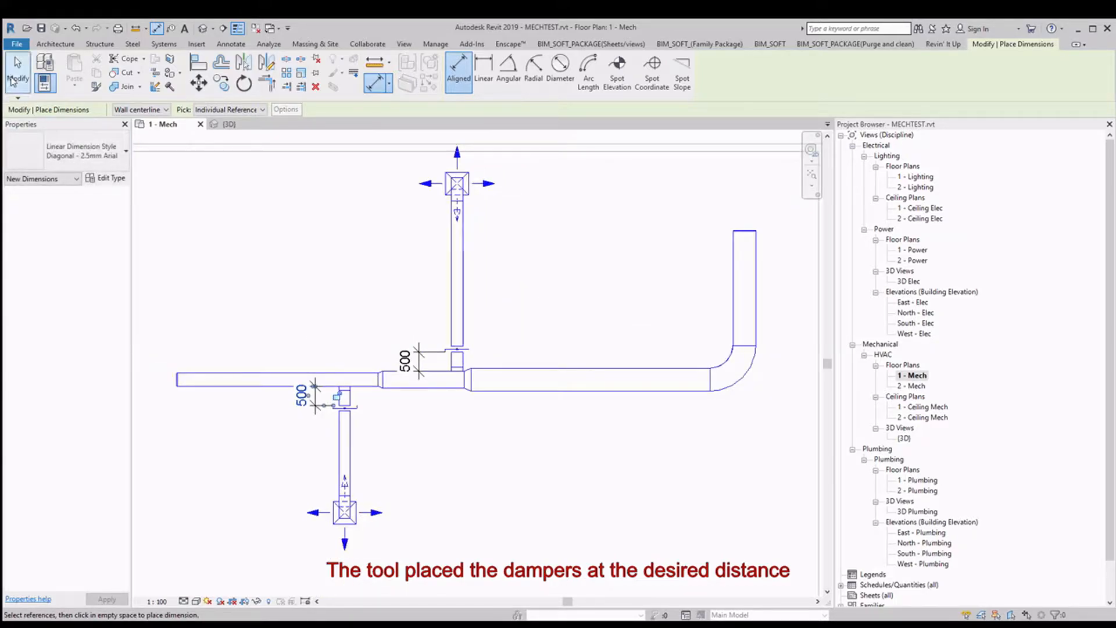
pyautogui.click(13, 81)
# - Select the whole rectangular duct network in the room above the dimensioned one and start Magic_Dampers
pyautogui.scroll(-4, 483, 410)
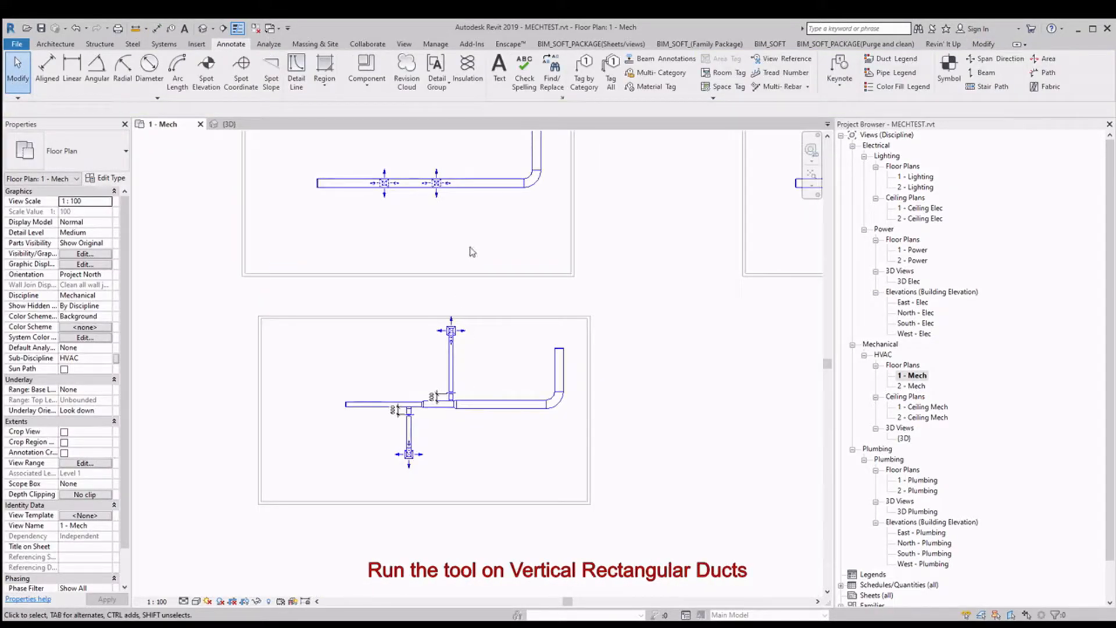
pyautogui.moveTo(494, 279); pyautogui.dragTo(495, 306, button='middle')
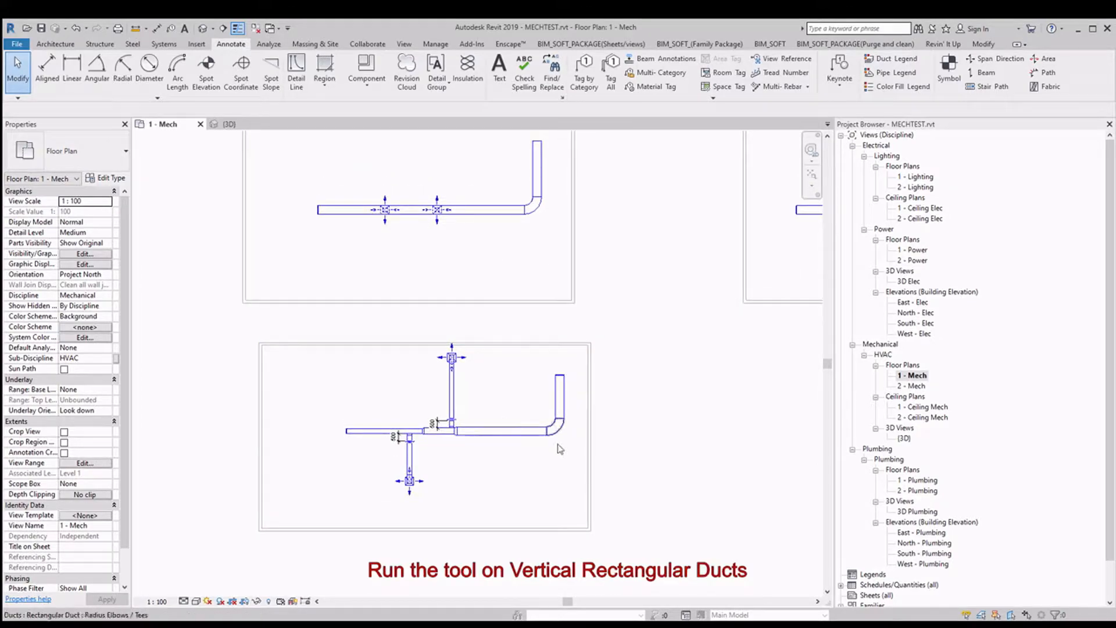
pyautogui.scroll(-2, 560, 448)
pyautogui.scroll(4, 510, 279)
pyautogui.press('Tab')
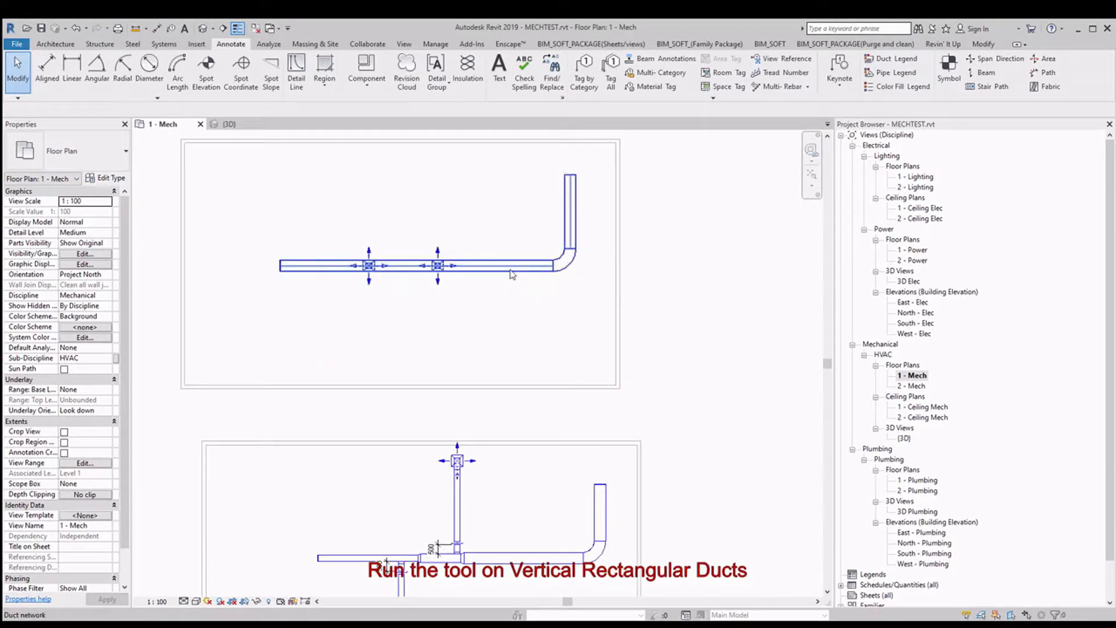
pyautogui.click(519, 256)
pyautogui.click(770, 44)
pyautogui.click(31, 70)
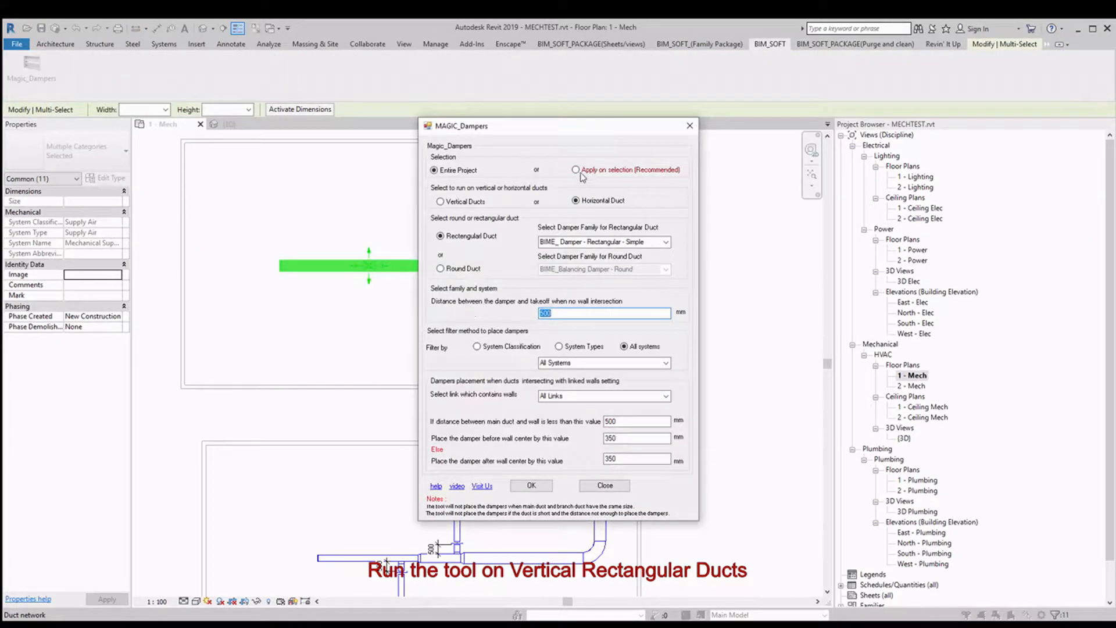
# - Apply BIME_ Damper - Rectangular - Simple dampers to the selection's vertical rectangular ducts, 450 mm from the takeoffs, and close the tool
pyautogui.click(584, 171)
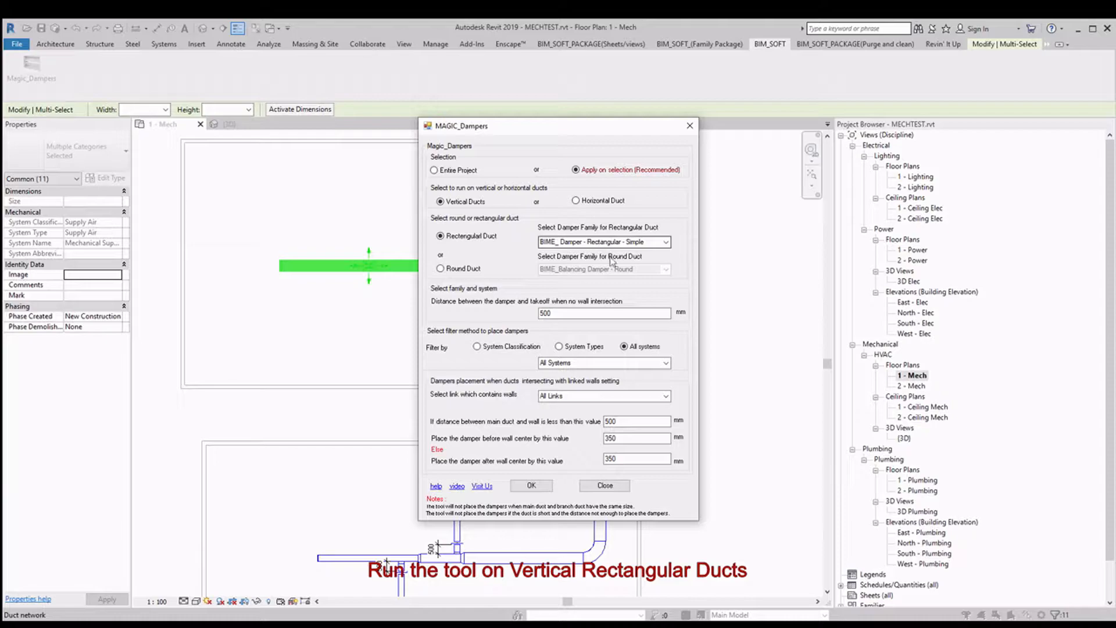
pyautogui.moveTo(553, 313); pyautogui.dragTo(504, 309)
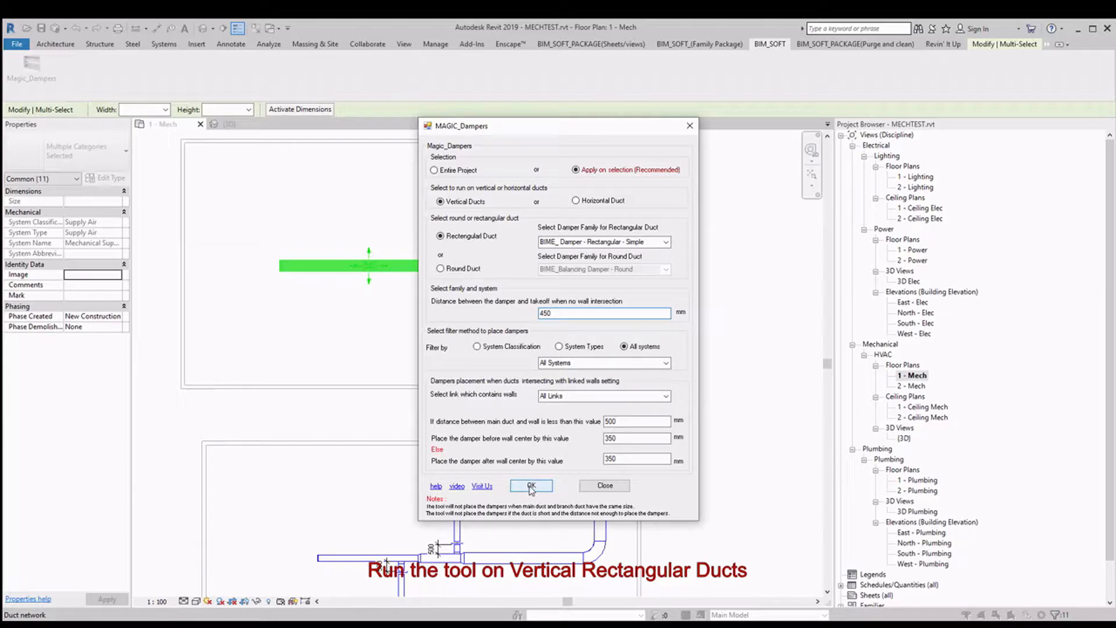
pyautogui.click(604, 486)
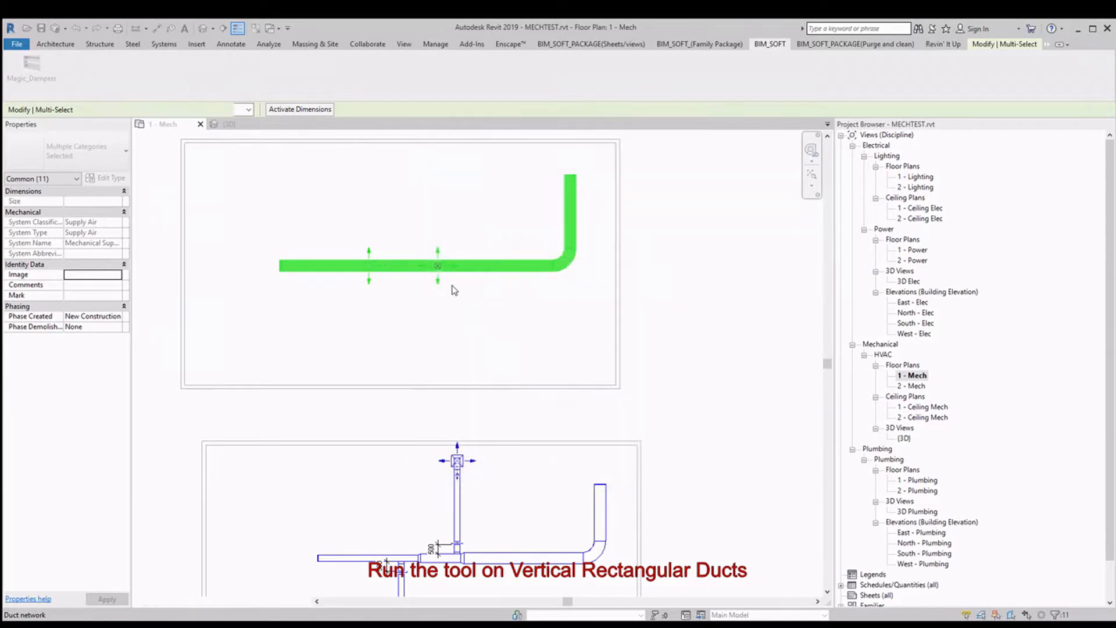
pyautogui.click(451, 289)
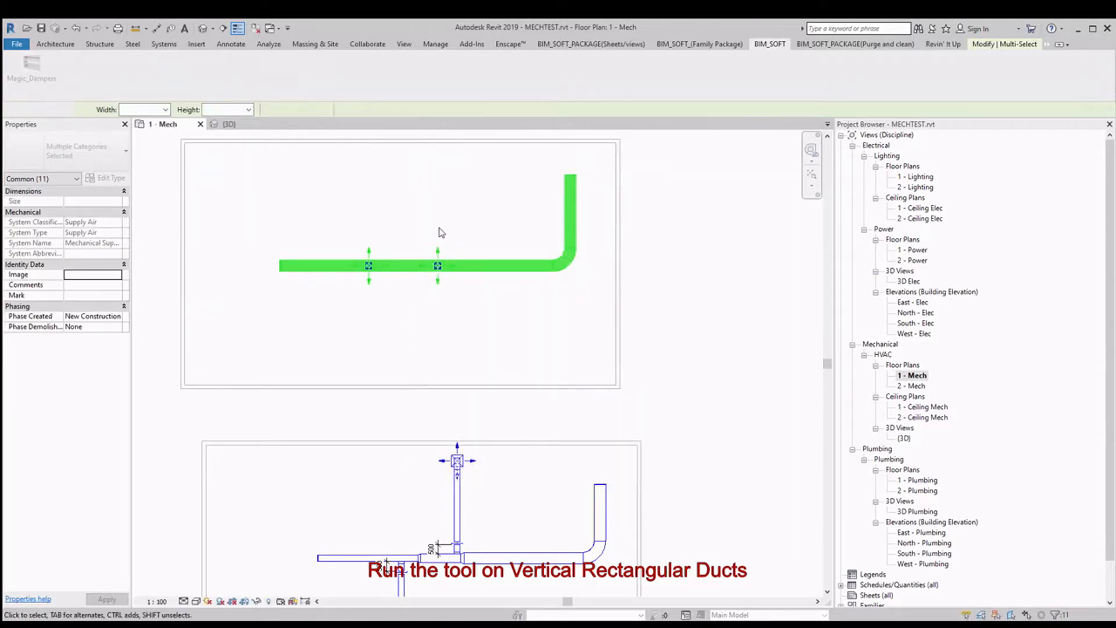
# - Draw a building section just below the duct, spanning its two diffusers, and open the section view
pyautogui.click(405, 46)
pyautogui.click(375, 69)
pyautogui.click(325, 296)
pyautogui.click(463, 298)
pyautogui.press('Escape')
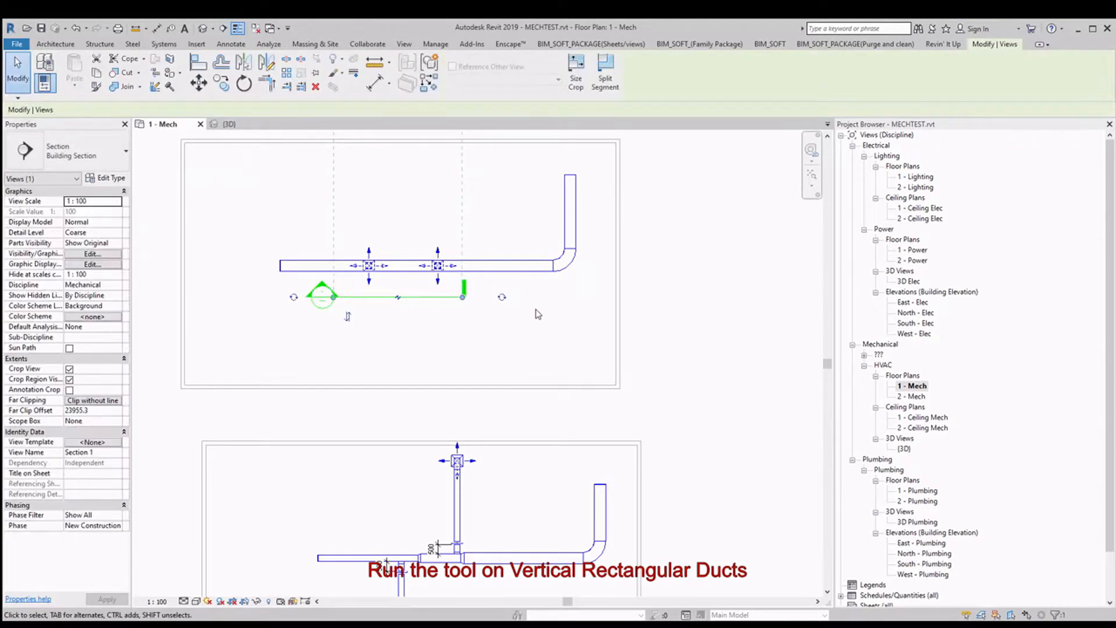
pyautogui.click(536, 314)
pyautogui.doubleClick(323, 294)
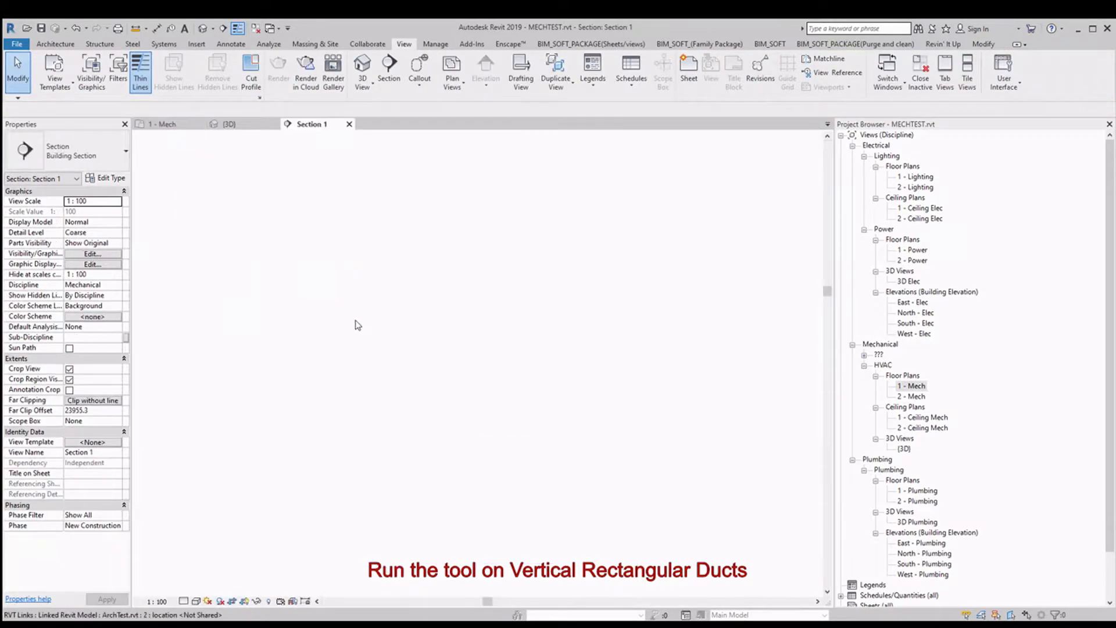
pyautogui.click(196, 601)
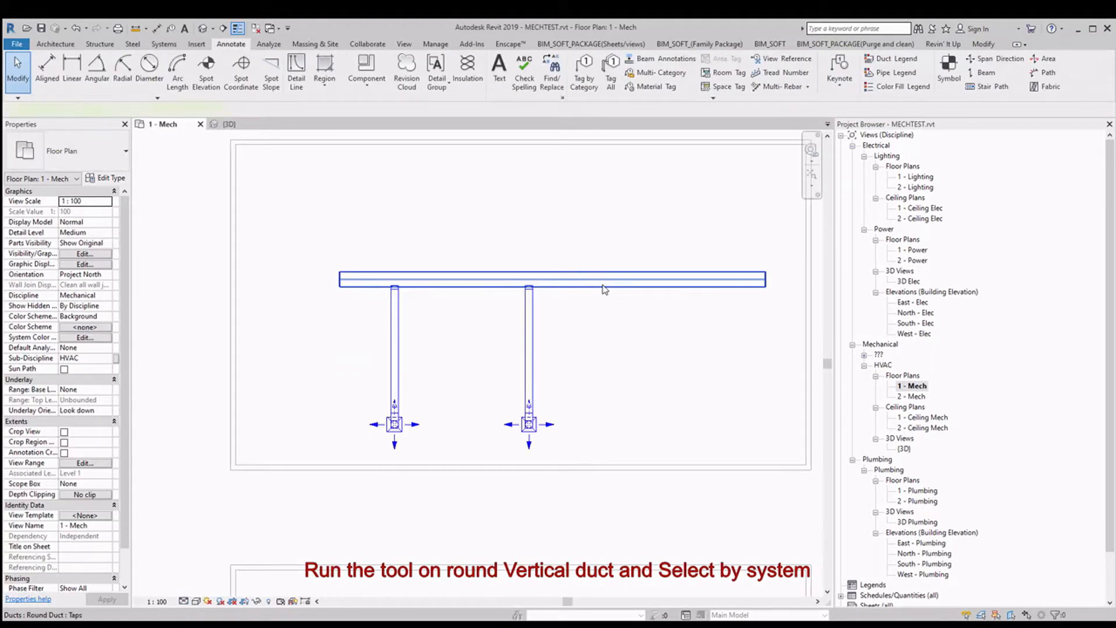
# - Select the round duct network with two downward branches, including its air terminals, and start Magic_Dampers
pyautogui.click(603, 286)
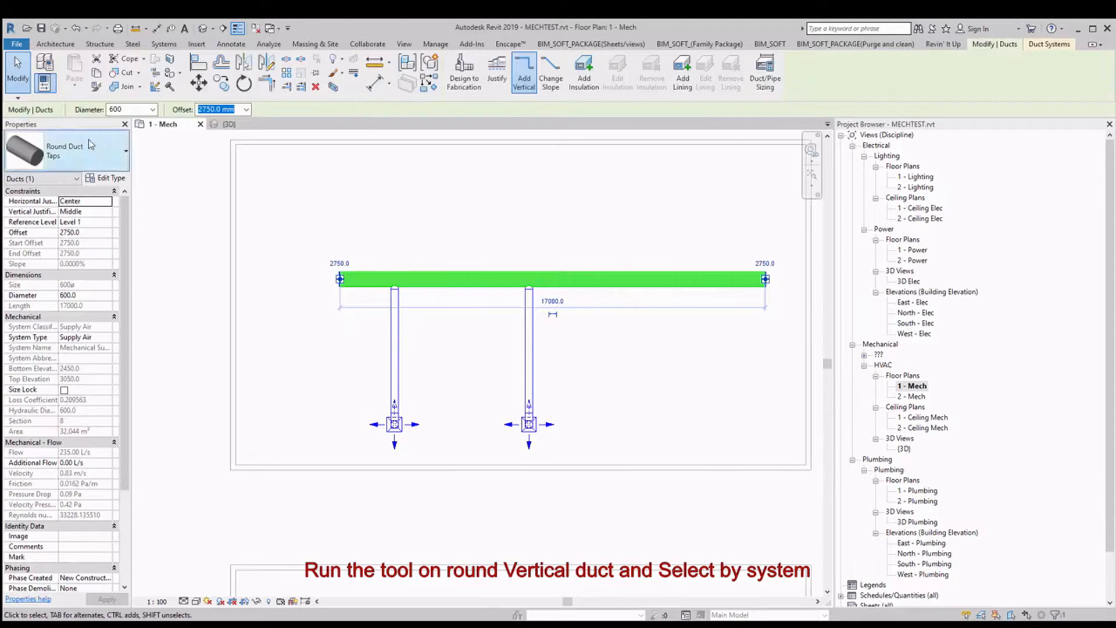
pyautogui.click(550, 228)
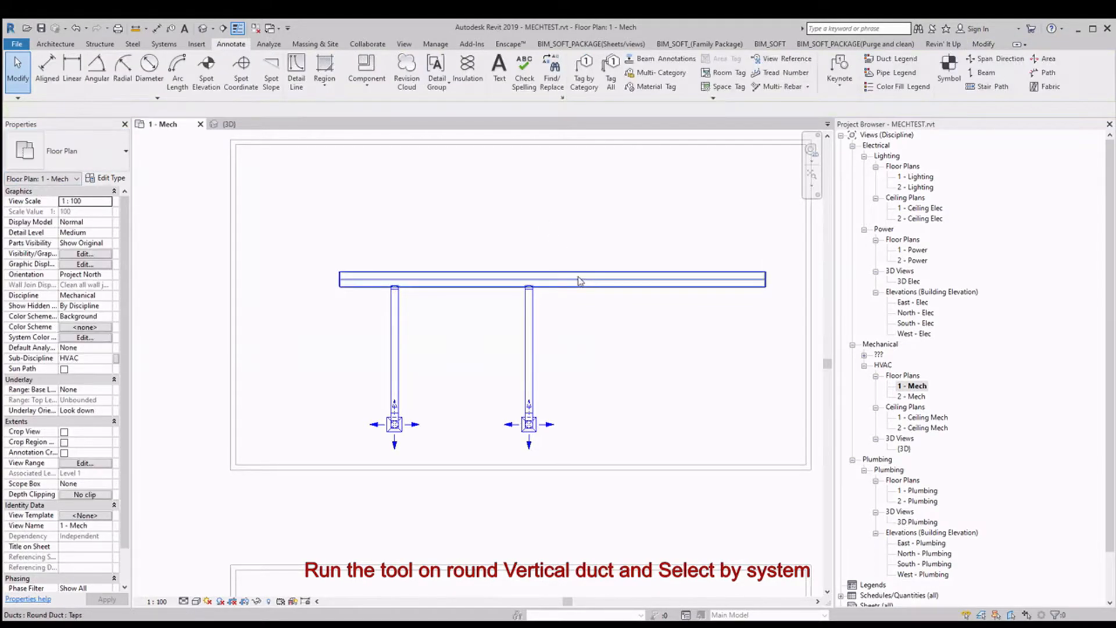
pyautogui.press('Tab')
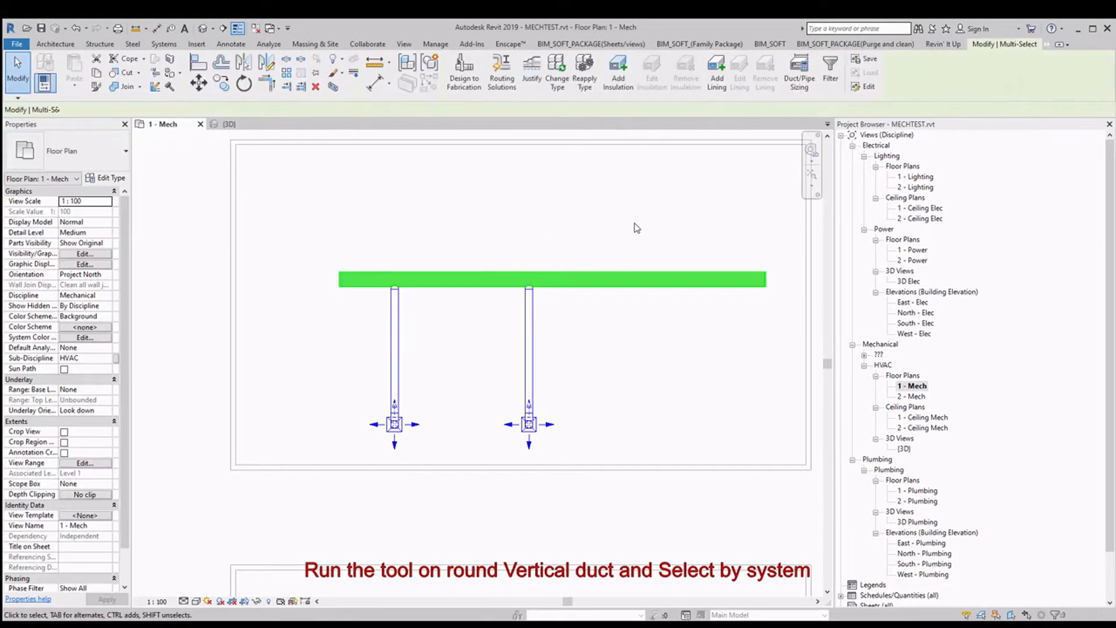
pyautogui.click(630, 252)
pyautogui.press('Tab')
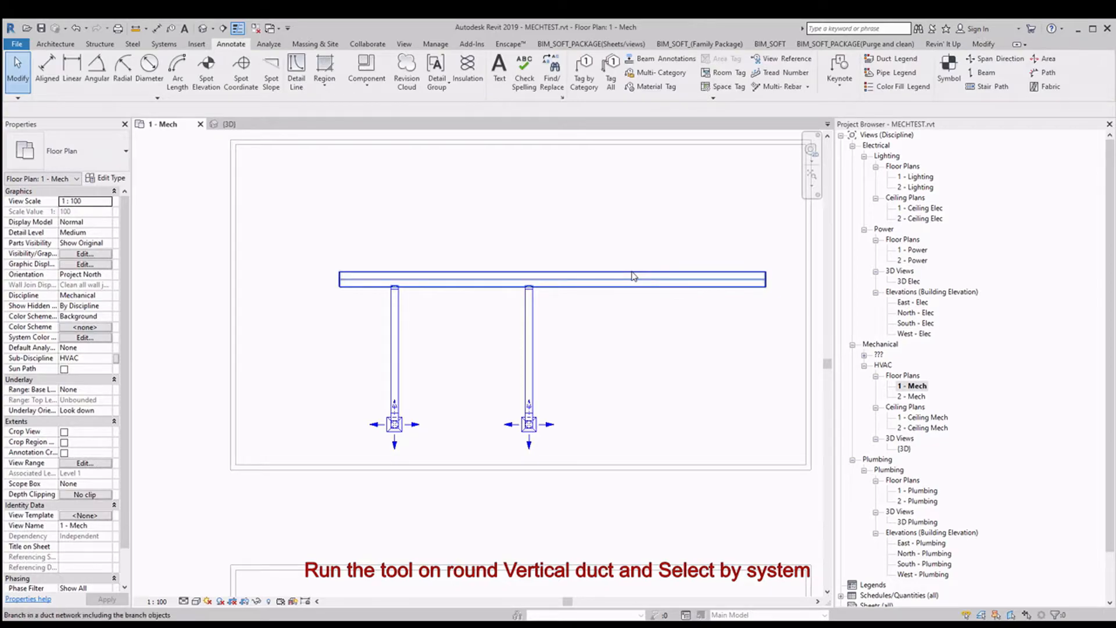
pyautogui.click(765, 47)
pyautogui.click(52, 81)
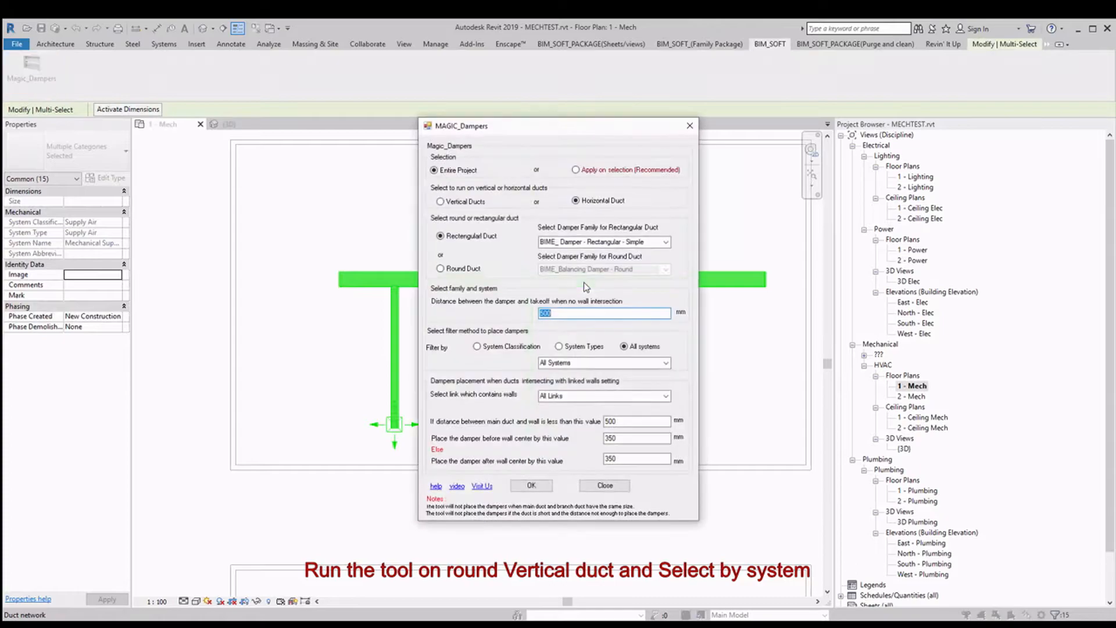
# - Apply BIME_Balancing Damper - Round dampers to the selection's horizontal round ducts, 500 mm from the takeoffs, for all systems
pyautogui.click(619, 169)
pyautogui.moveTo(602, 130); pyautogui.dragTo(924, 173)
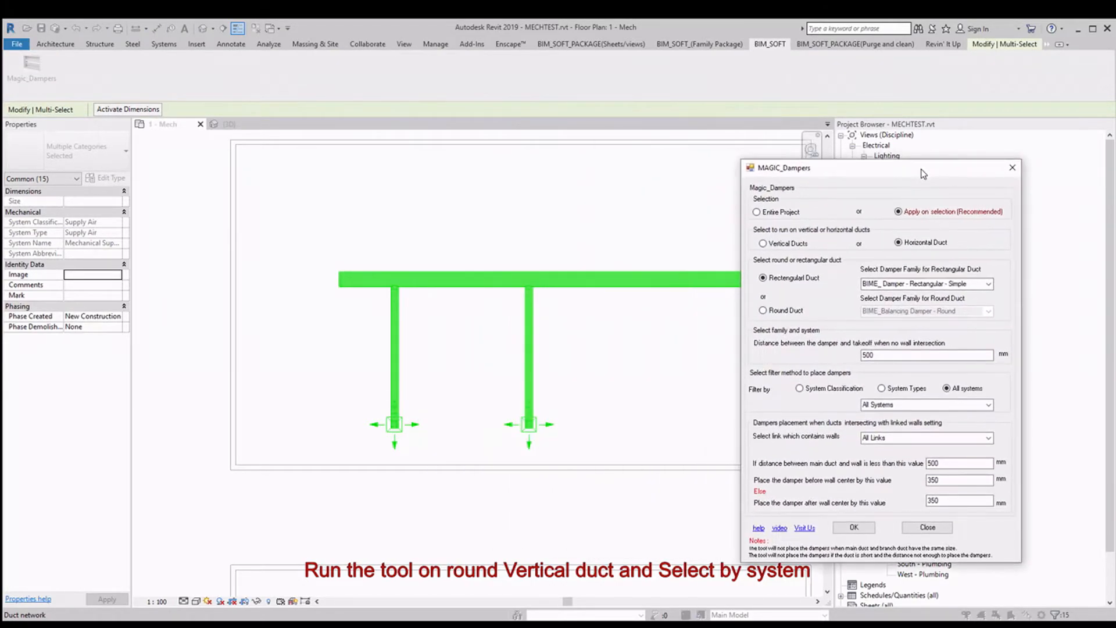
pyautogui.click(787, 313)
pyautogui.click(989, 311)
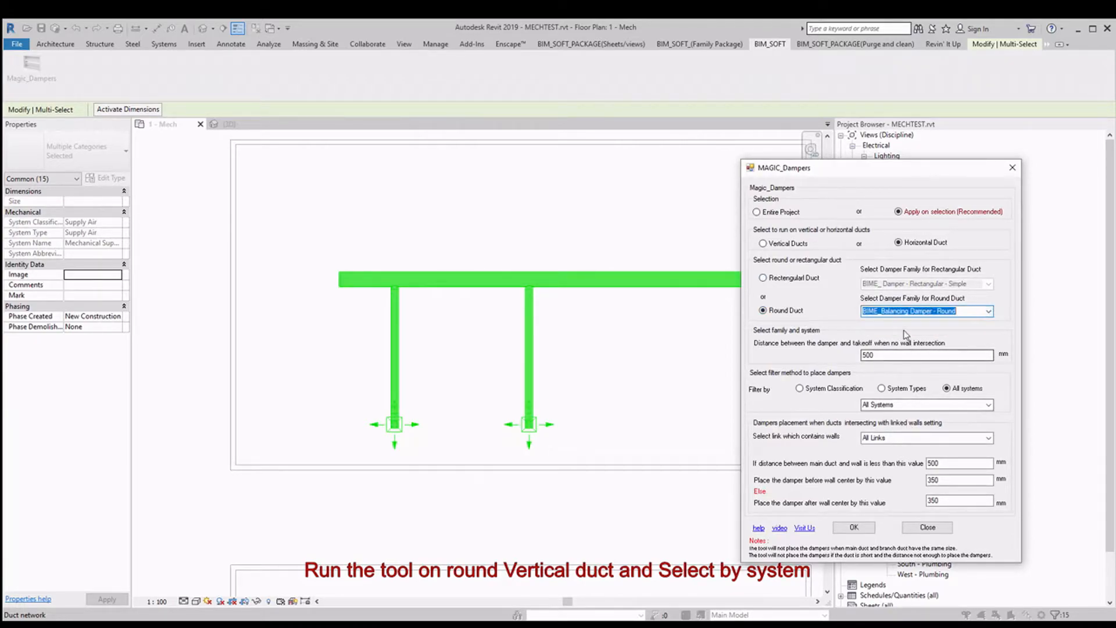
pyautogui.click(854, 528)
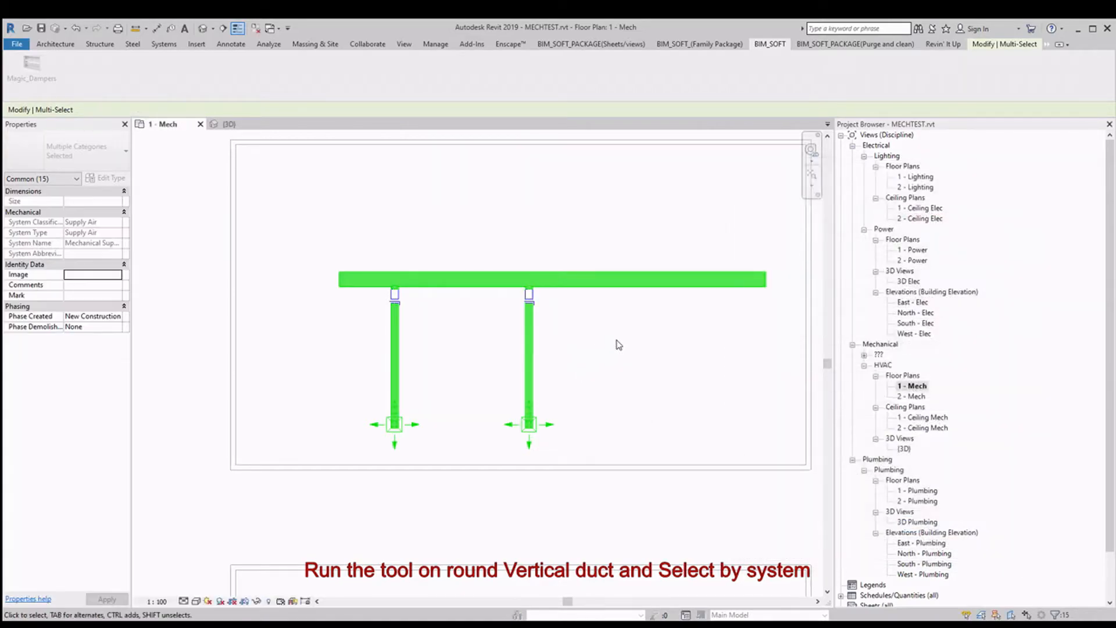
# - Select the round main duct above the two ceiling diffusers and set Magic_Dampers to place dampers on round ducts
pyautogui.scroll(-5, 614, 305)
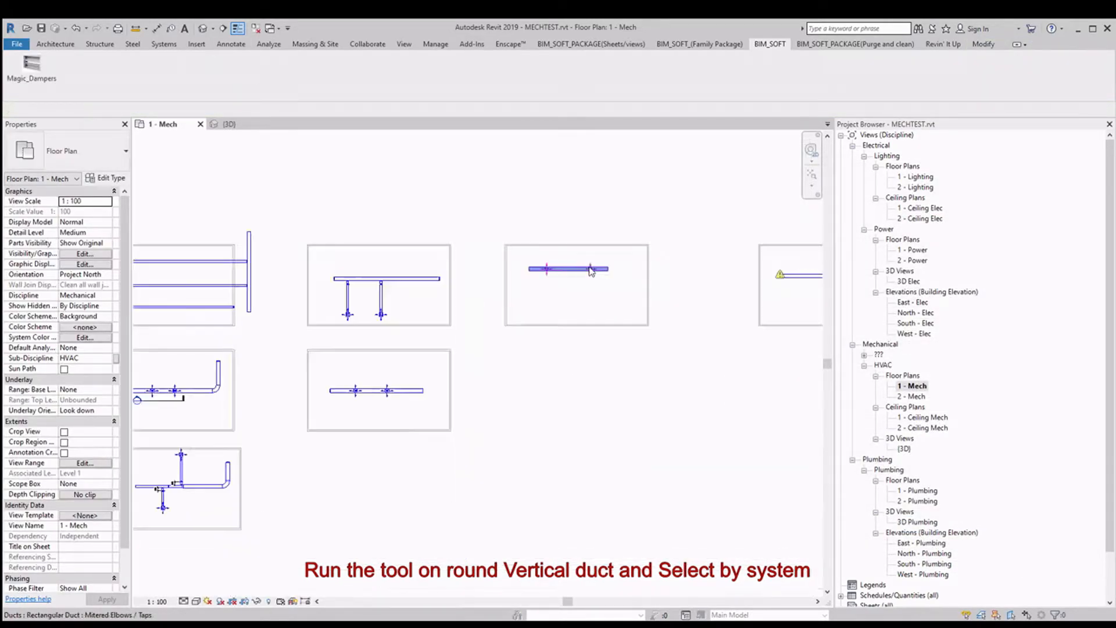
pyautogui.scroll(5, 375, 387)
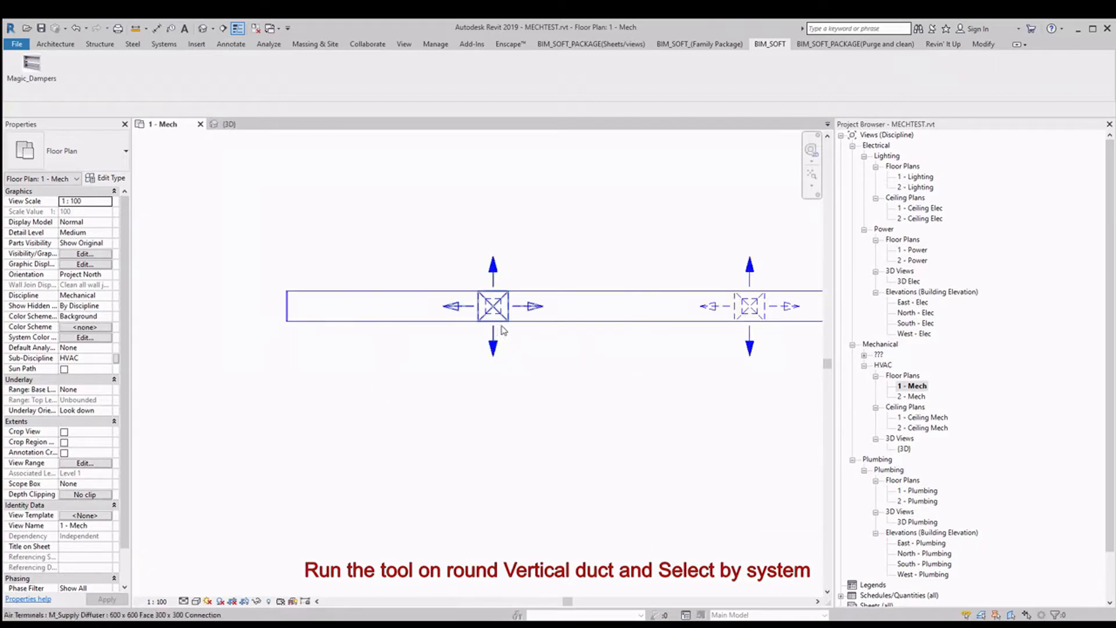
pyautogui.click(770, 44)
pyautogui.click(39, 66)
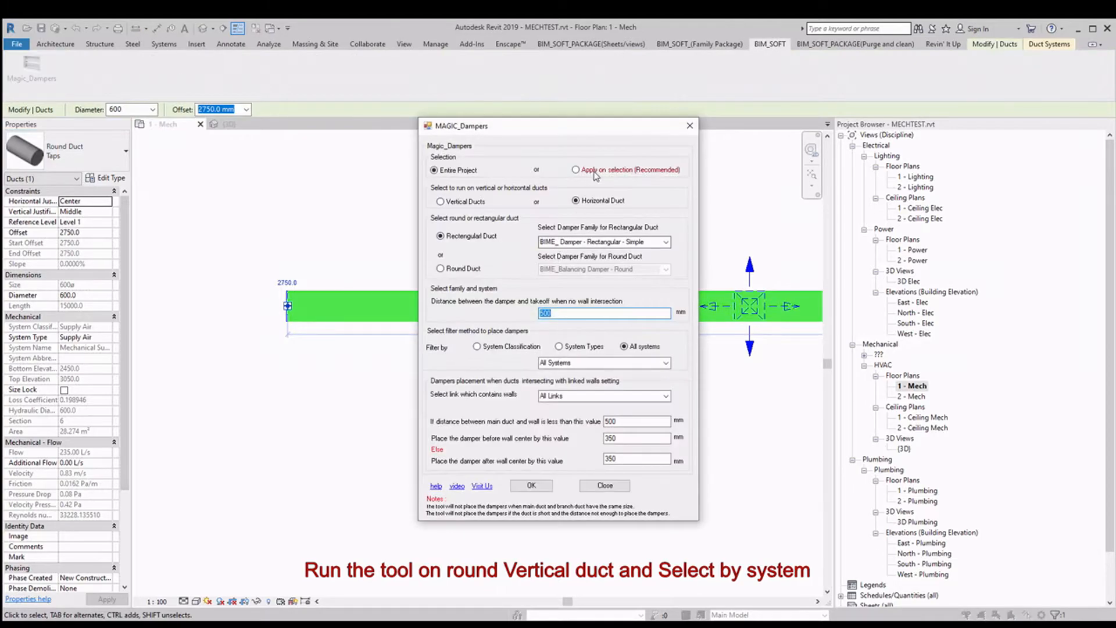
pyautogui.click(452, 269)
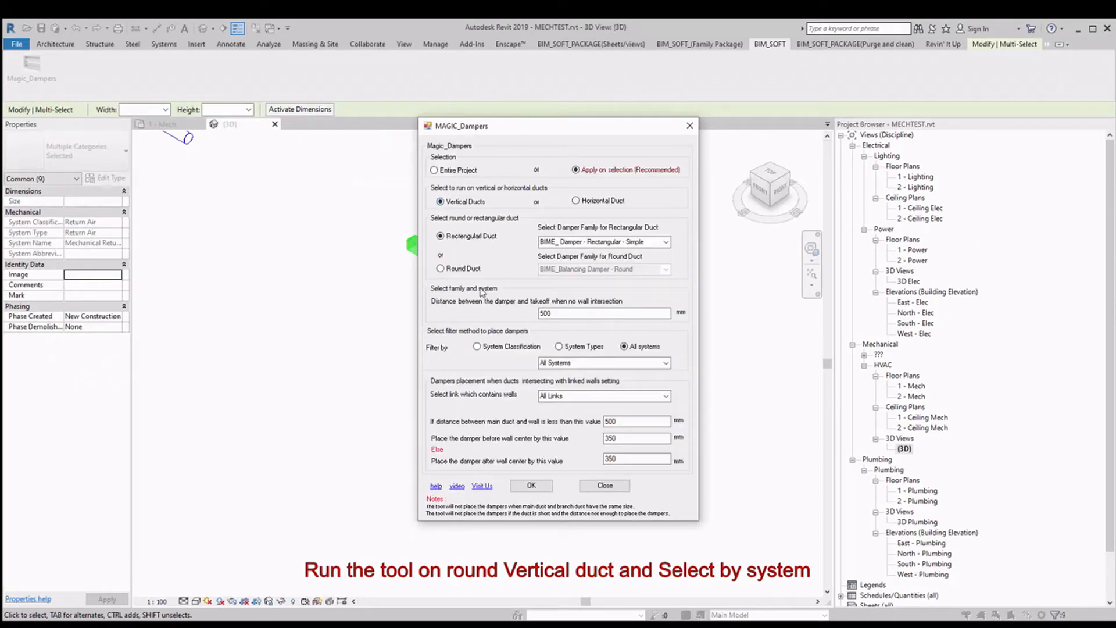
# - Apply BIME_ Damper - Rectangular - Simple dampers to the selection's vertical rectangular ducts, 500 mm from takeoffs, filtered by system classification ReturnAir, and close the tool
pyautogui.click(666, 362)
pyautogui.click(666, 363)
pyautogui.click(536, 348)
pyautogui.click(667, 364)
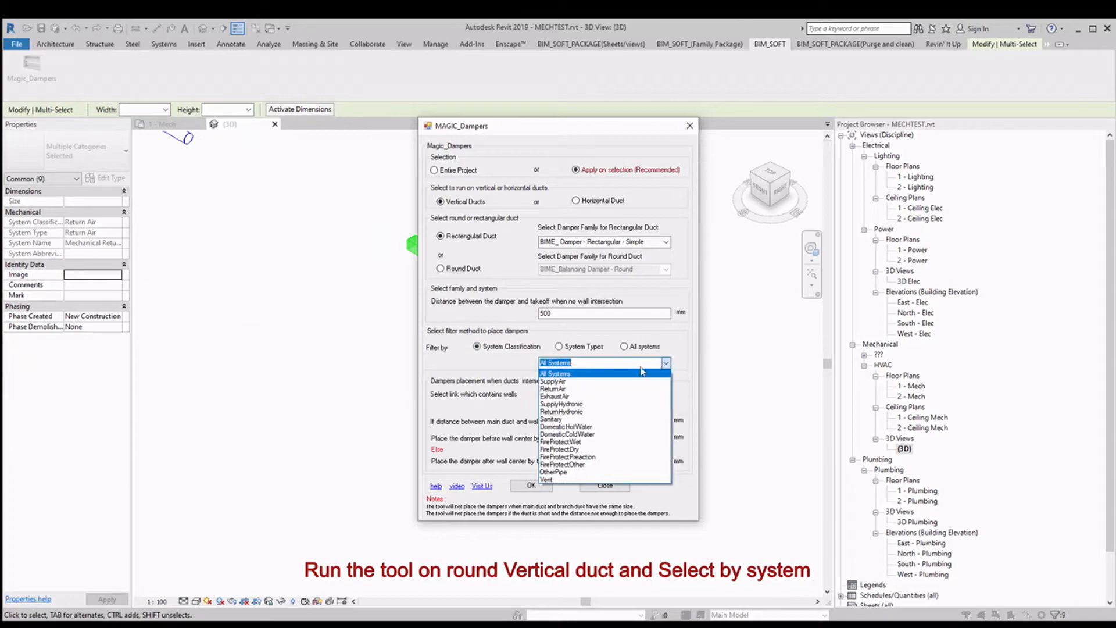
pyautogui.click(593, 391)
pyautogui.click(531, 486)
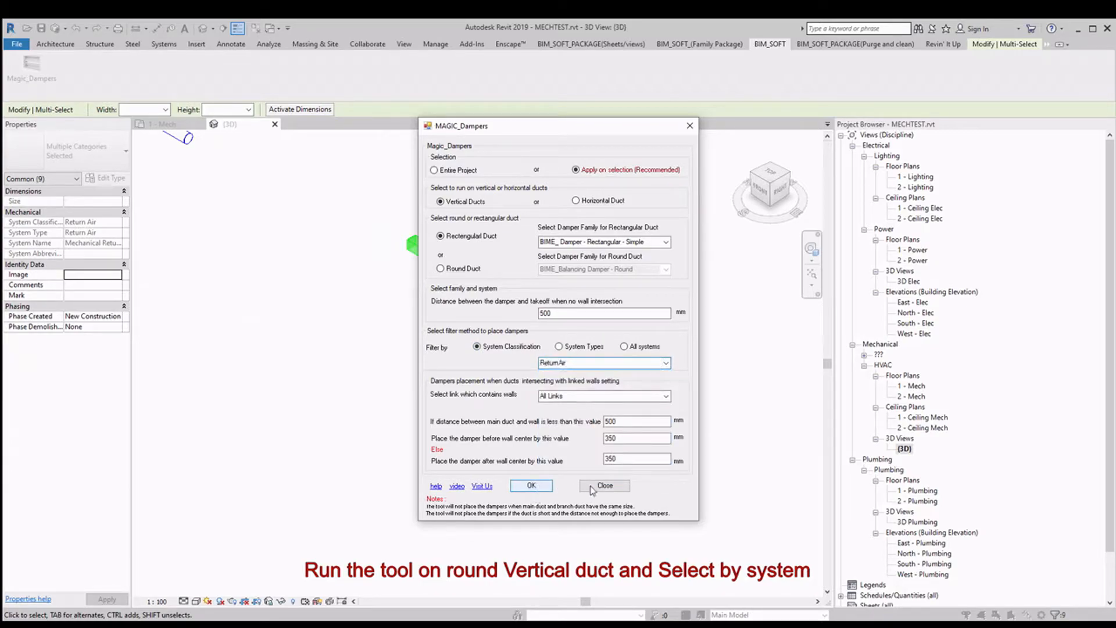
pyautogui.click(605, 486)
# - Inspect the damper on the first vertical rectangular branch in 3D and close the 3D view
pyautogui.scroll(5, 463, 348)
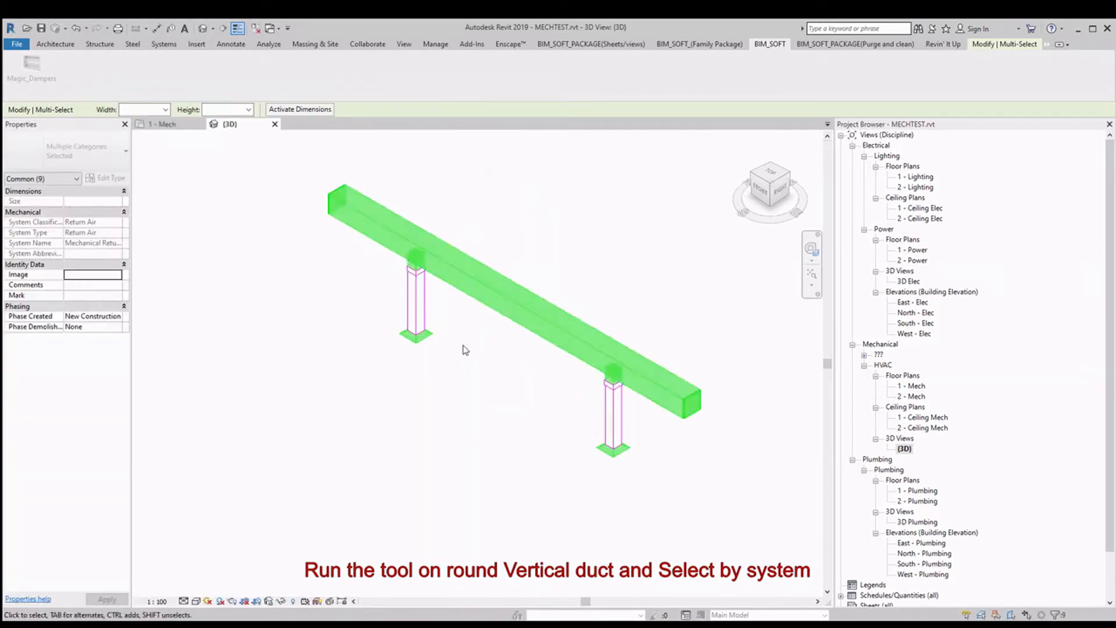
pyautogui.press('Escape')
pyautogui.click(425, 228)
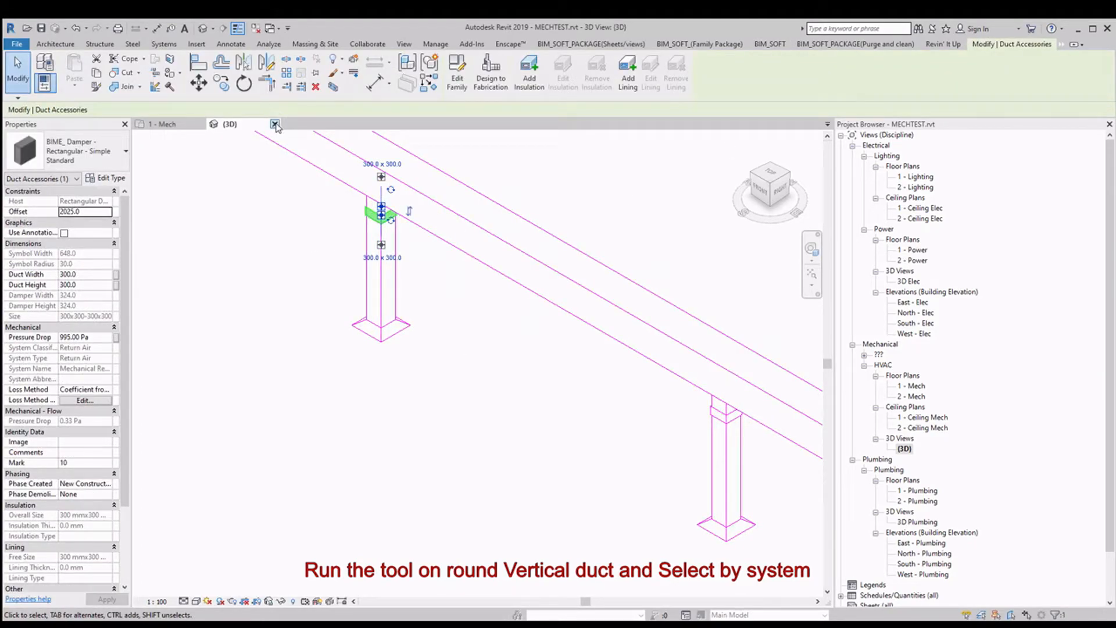
pyautogui.click(275, 125)
# - Check the width and height of the rectangular branch duct and of the main duct it joins
pyautogui.scroll(-2, 557, 336)
pyautogui.scroll(4, 681, 342)
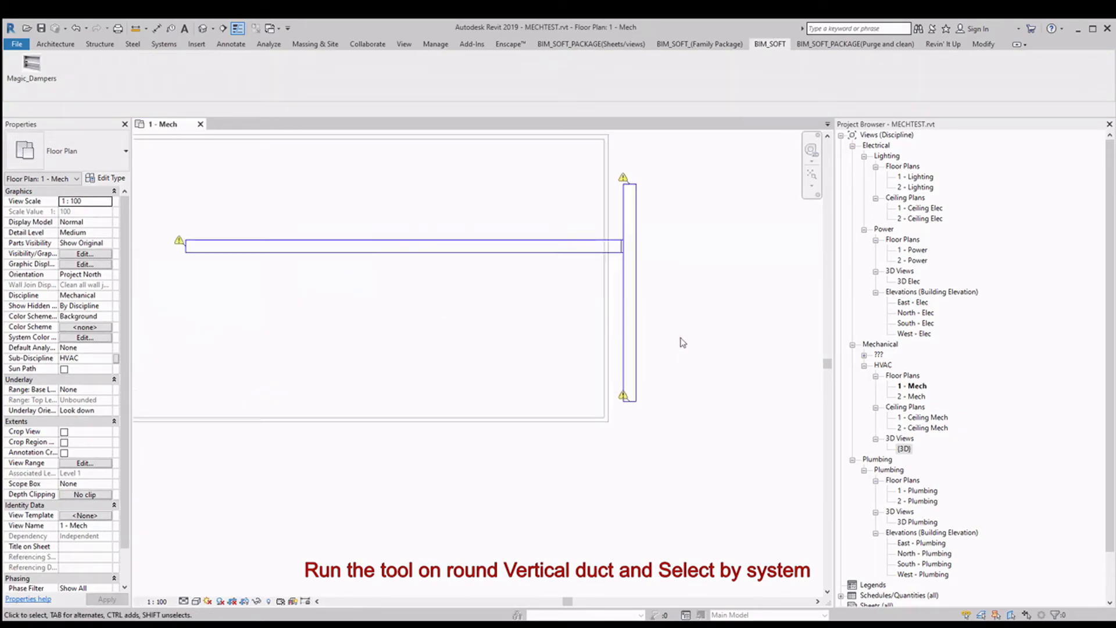
pyautogui.scroll(-1, 701, 387)
pyautogui.scroll(2, 622, 250)
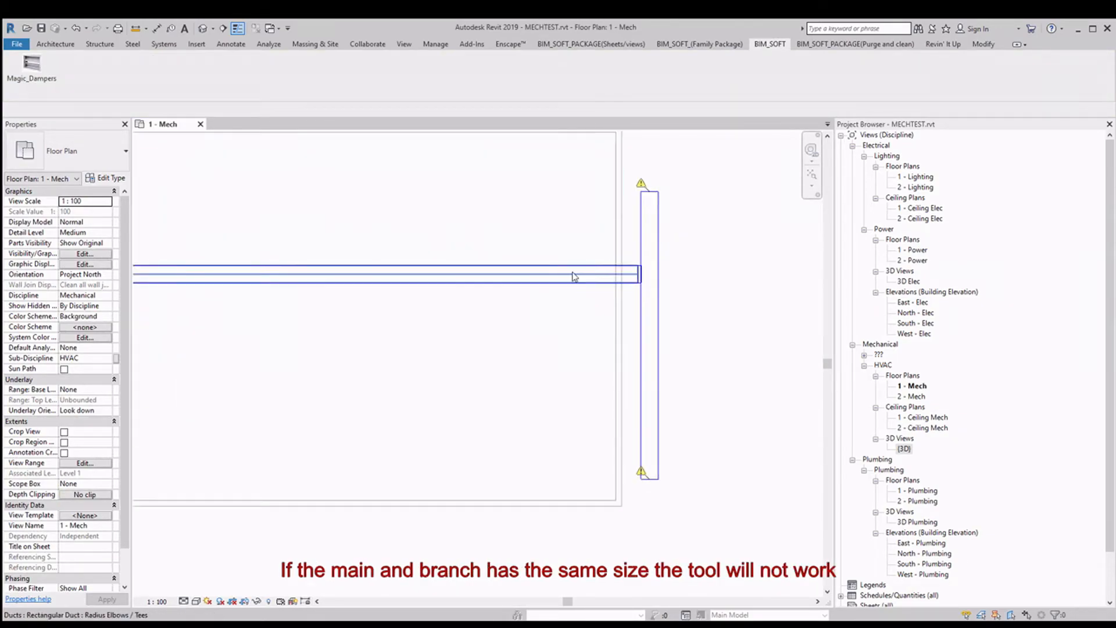
pyautogui.click(573, 276)
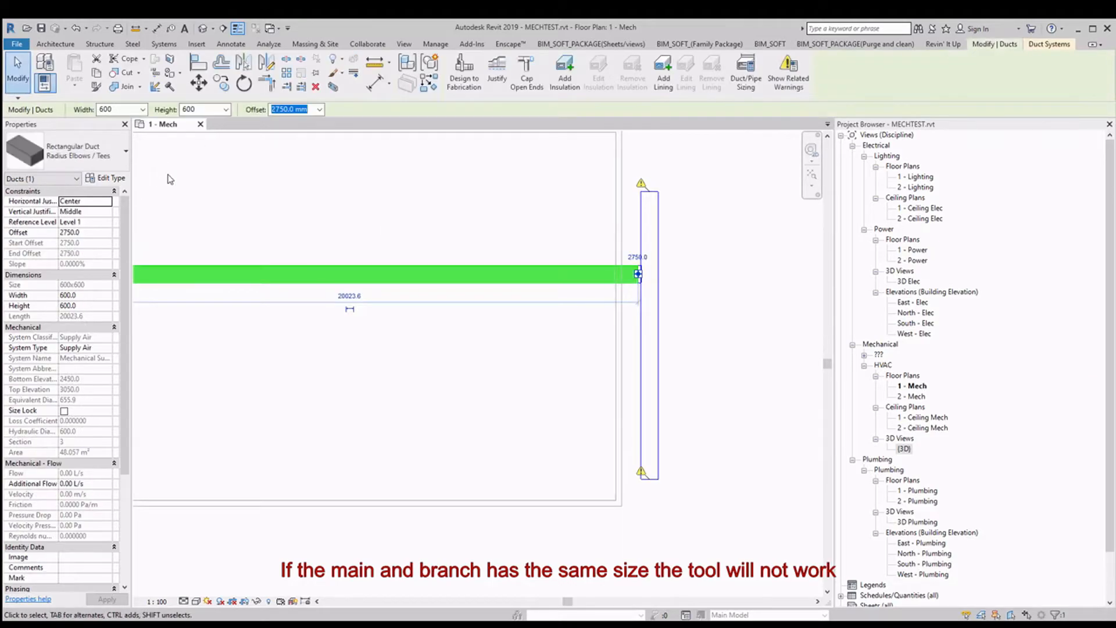
pyautogui.click(656, 207)
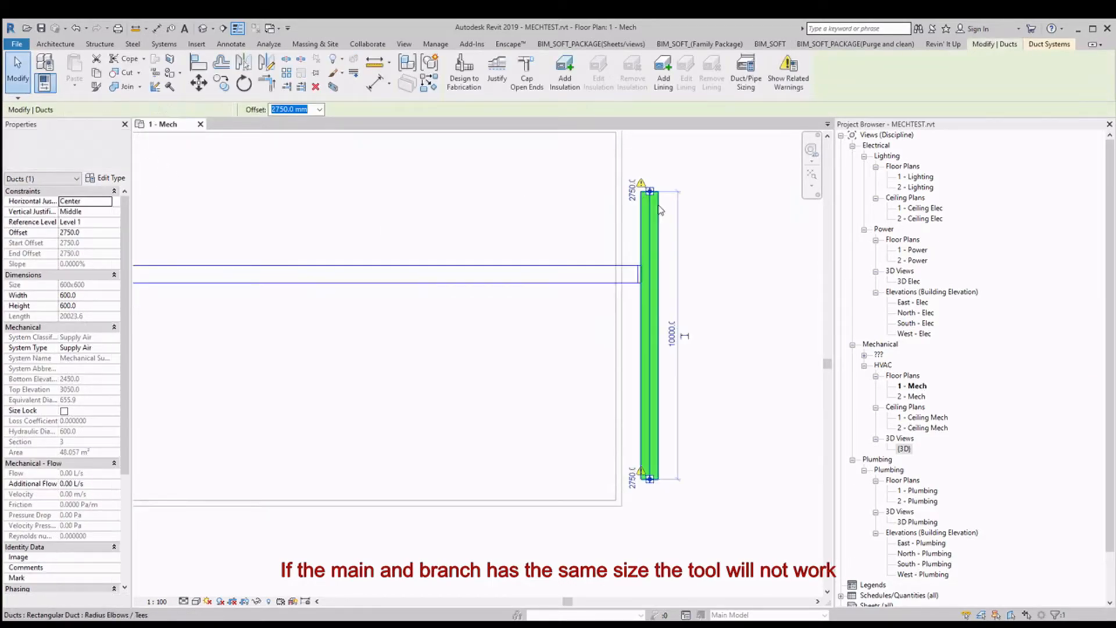
pyautogui.click(705, 233)
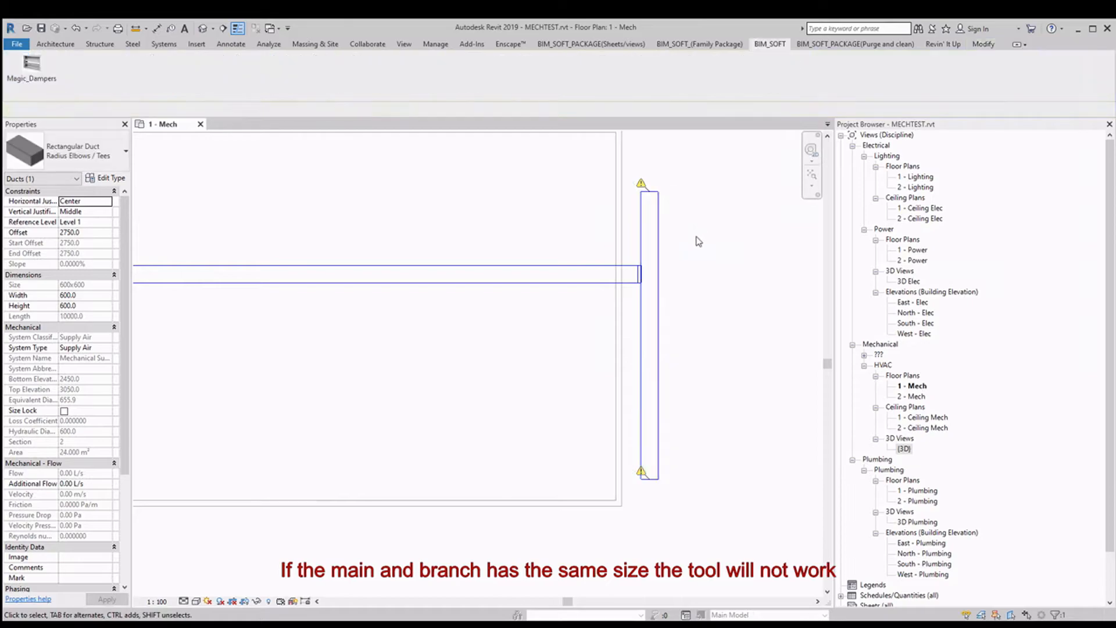
# - Select the takeoff between the equal-sized ducts and try to apply BIME_ Damper - Rectangular - Simple dampers to horizontal rectangular ducts at 500 mm
pyautogui.moveTo(553, 337); pyautogui.dragTo(727, 250)
pyautogui.click(778, 48)
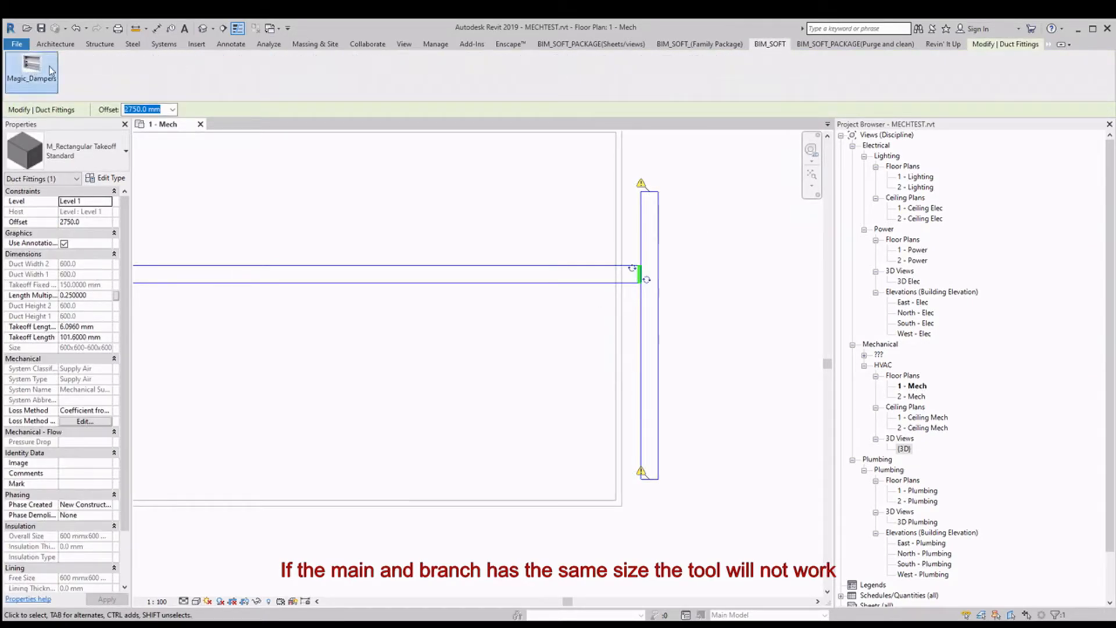
pyautogui.click(31, 65)
pyautogui.click(646, 171)
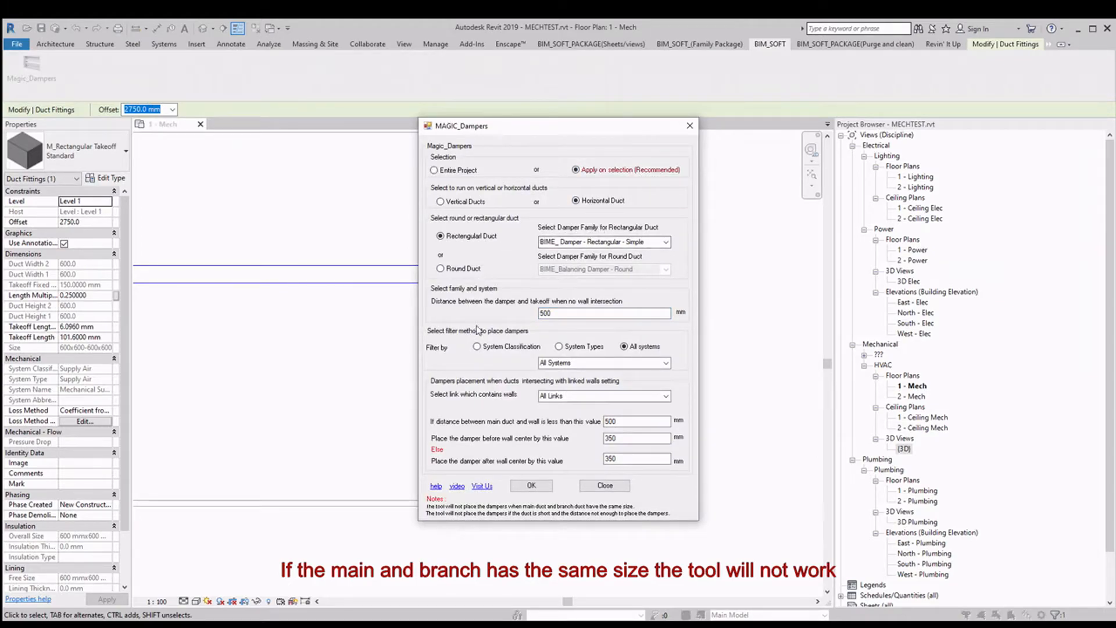
pyautogui.click(533, 485)
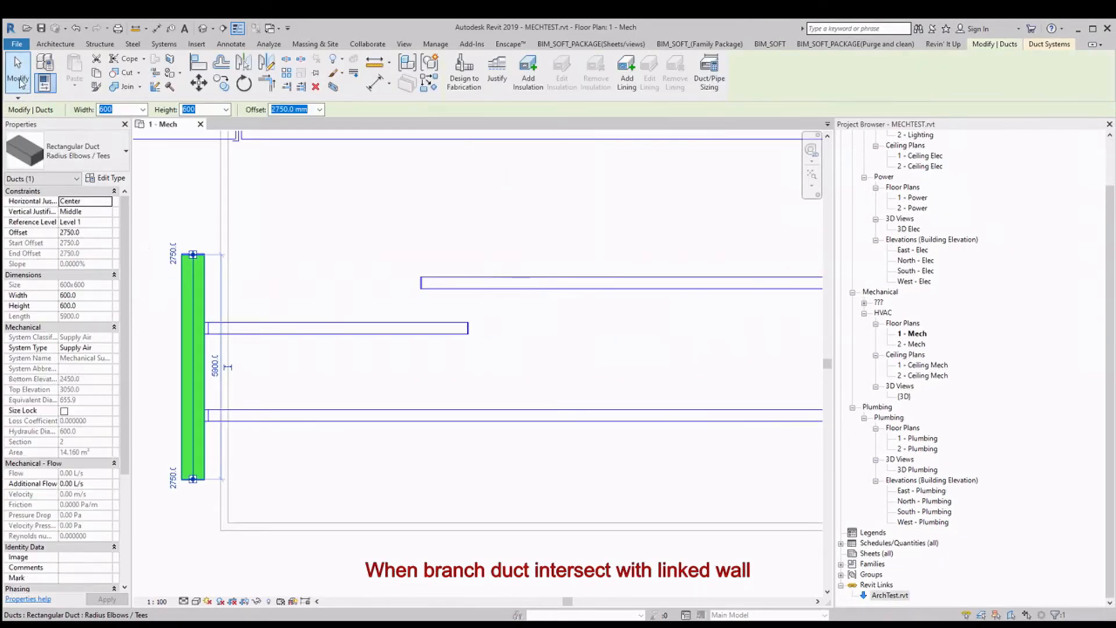
# - Add an aligned dimension from the main duct's edge to the linked wall's centerline, above the duct
pyautogui.click(47, 70)
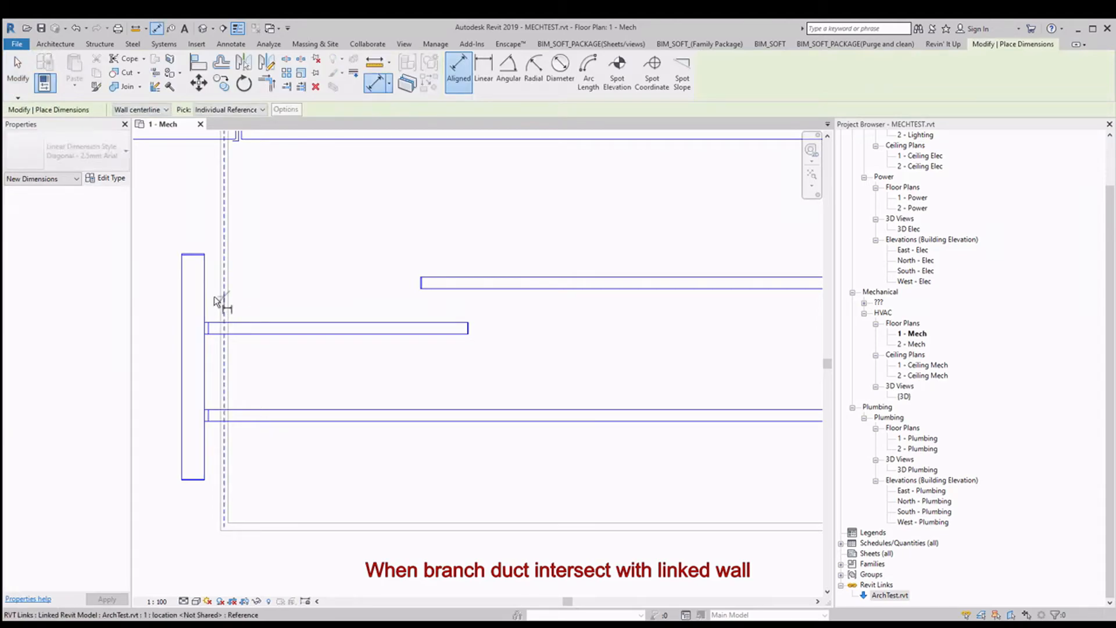
pyautogui.click(205, 297)
pyautogui.click(202, 225)
pyautogui.click(18, 75)
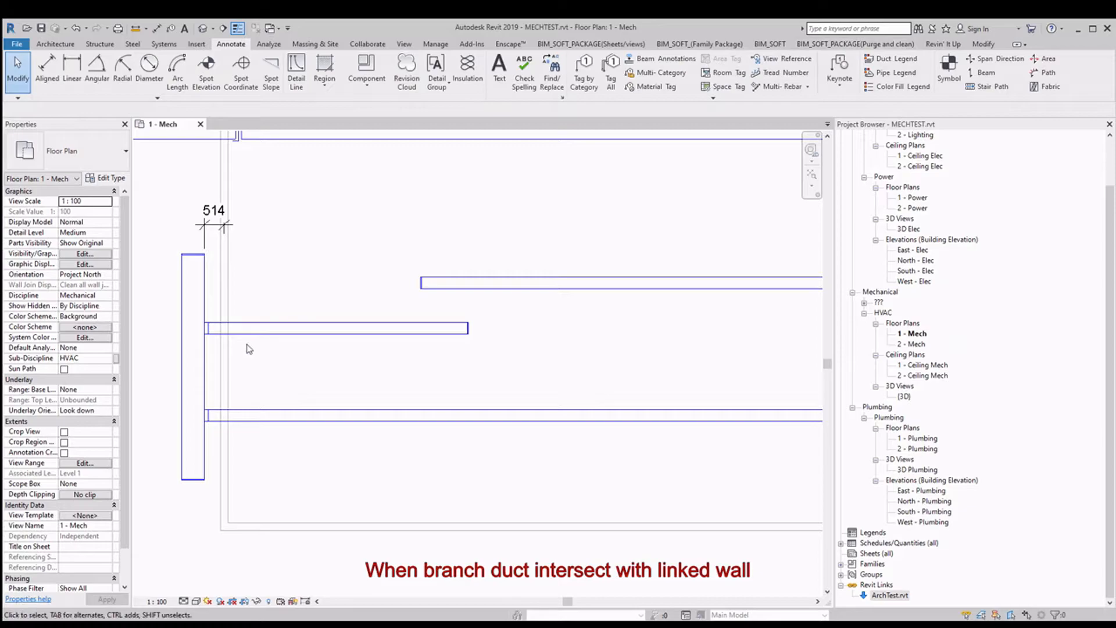
# - Select the duct network whose two round branches cross the linked wall and start Magic_Dampers
pyautogui.click(332, 330)
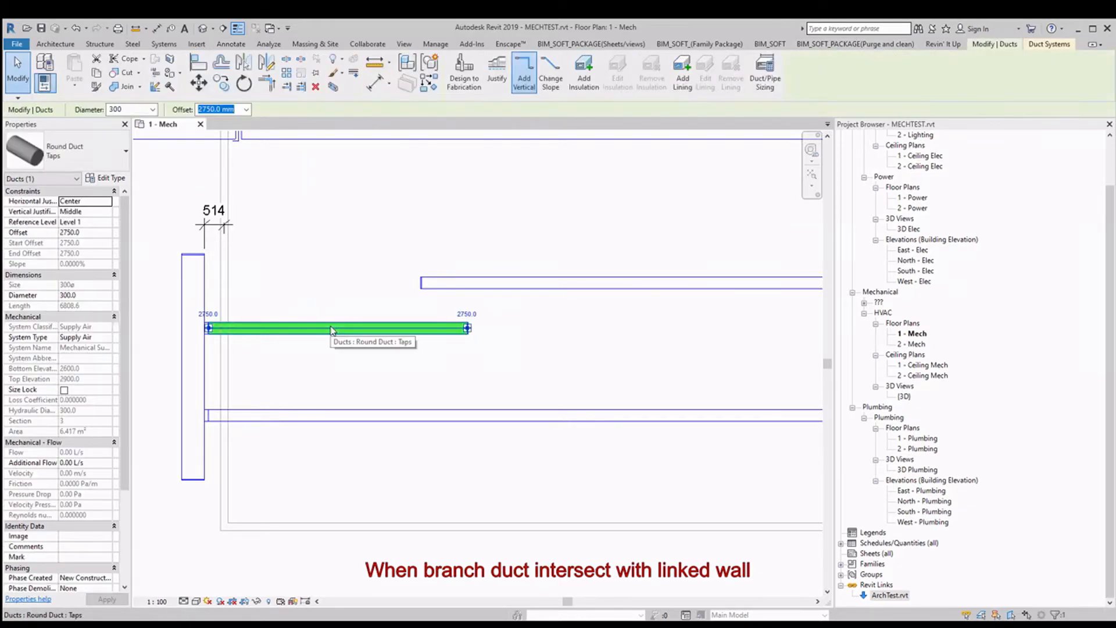
pyautogui.press('Escape')
pyautogui.press('Tab')
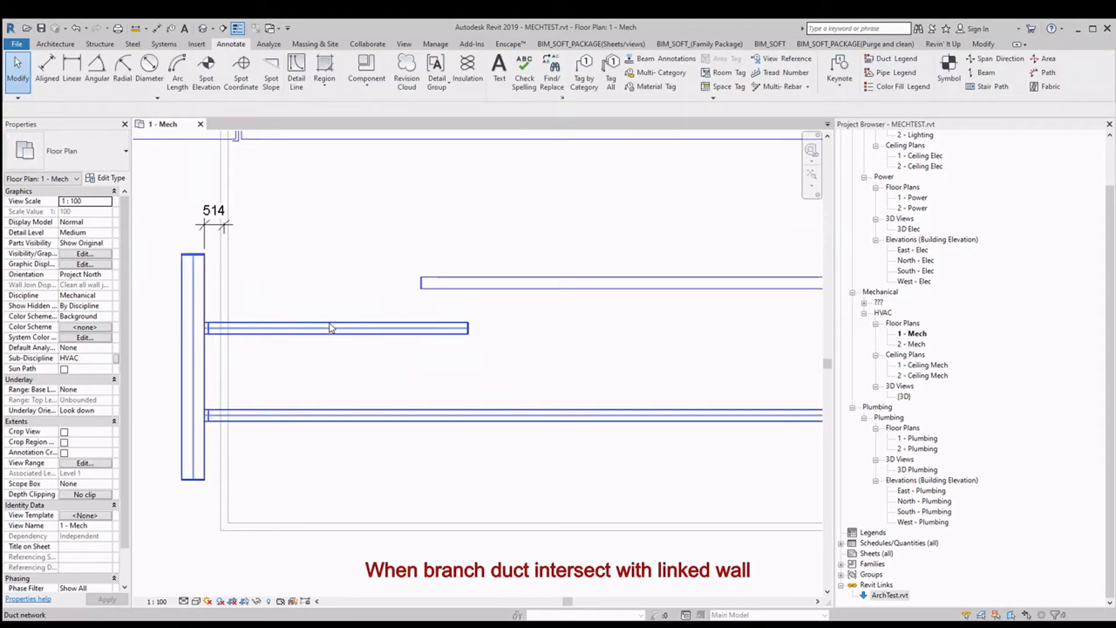
pyautogui.click(428, 282)
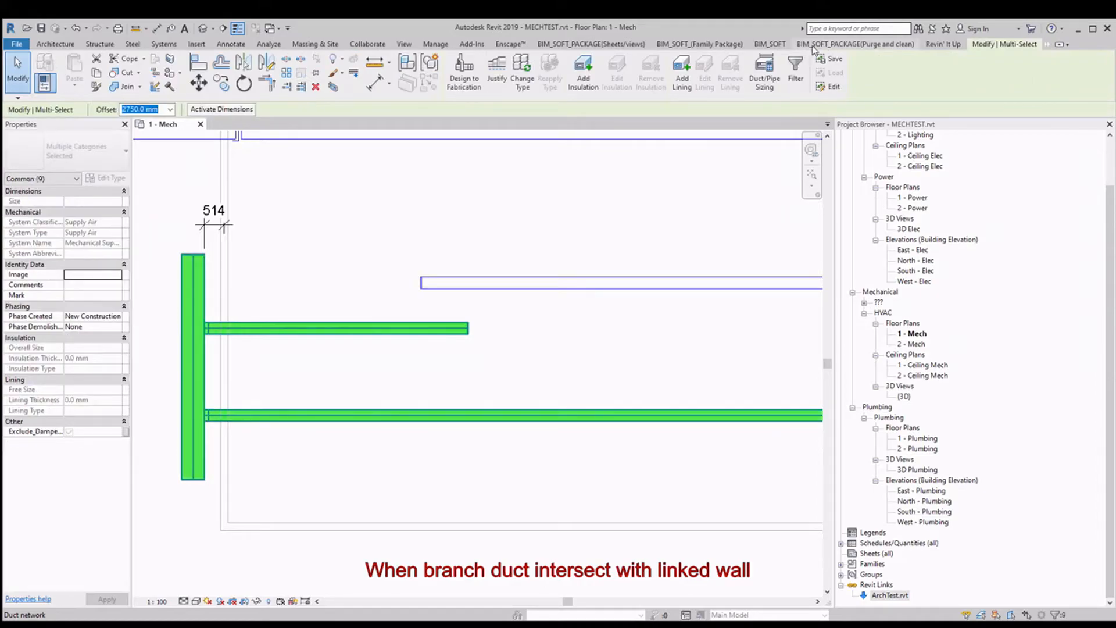
pyautogui.click(770, 45)
pyautogui.click(32, 68)
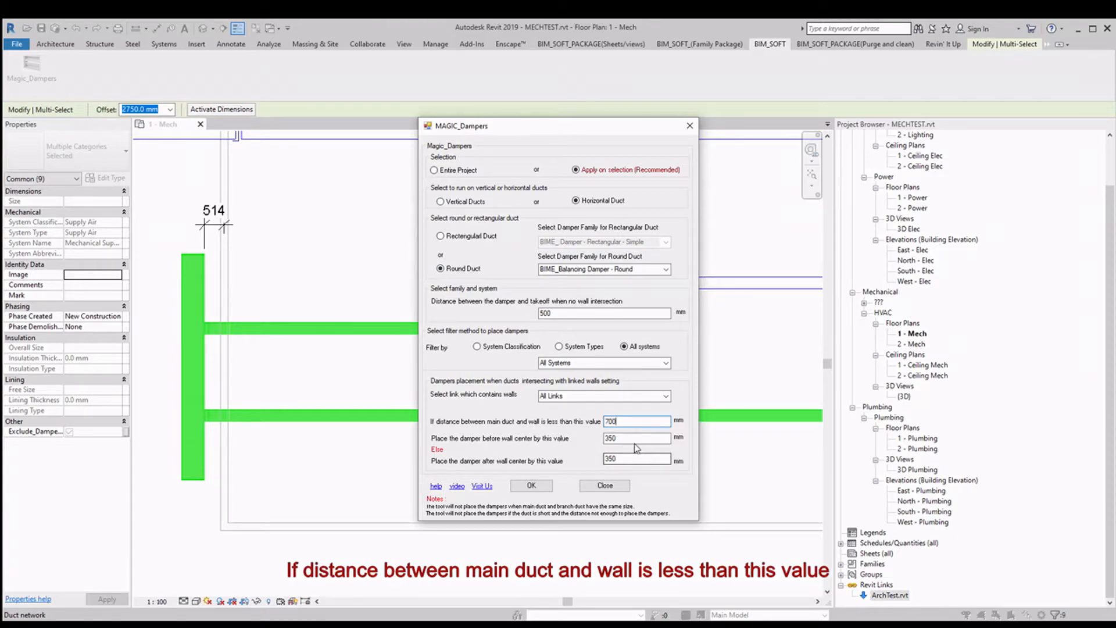
# - Apply BIME_Balancing Damper - Round dampers to horizontal round ducts: 450 mm before wall center when under 700 mm from the main duct, otherwise 550 mm after
pyautogui.press('Tab')
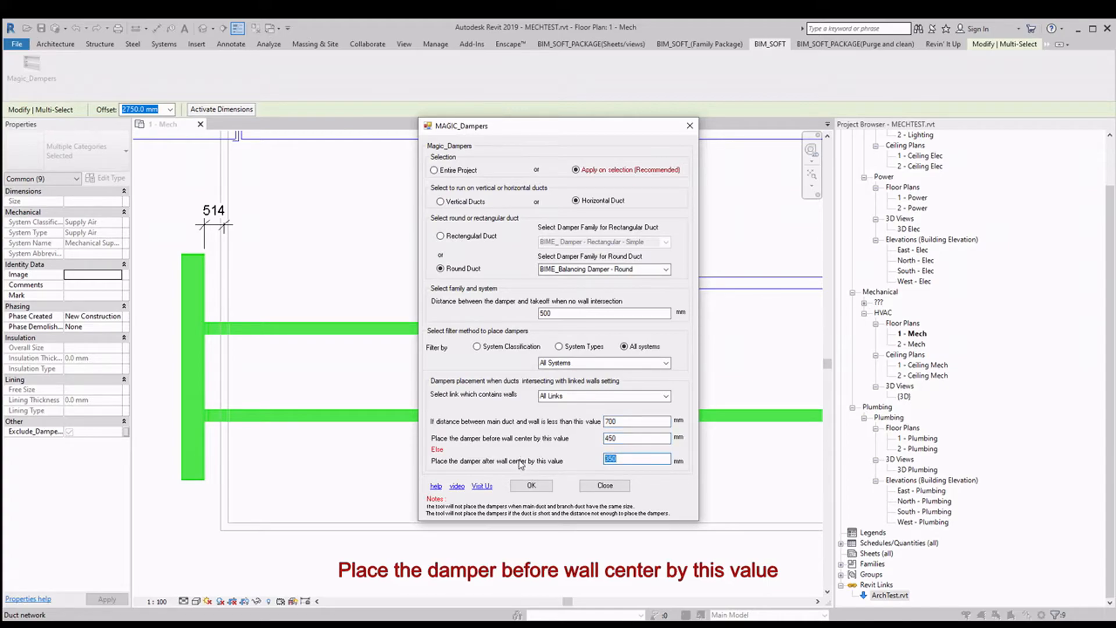
pyautogui.write('550')
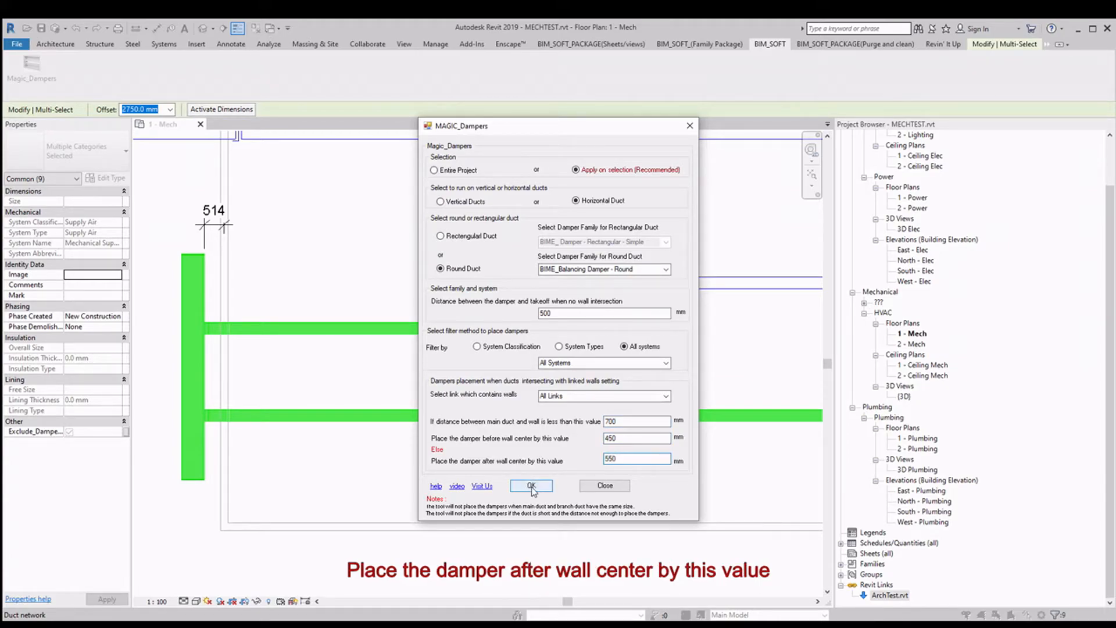
pyautogui.click(530, 487)
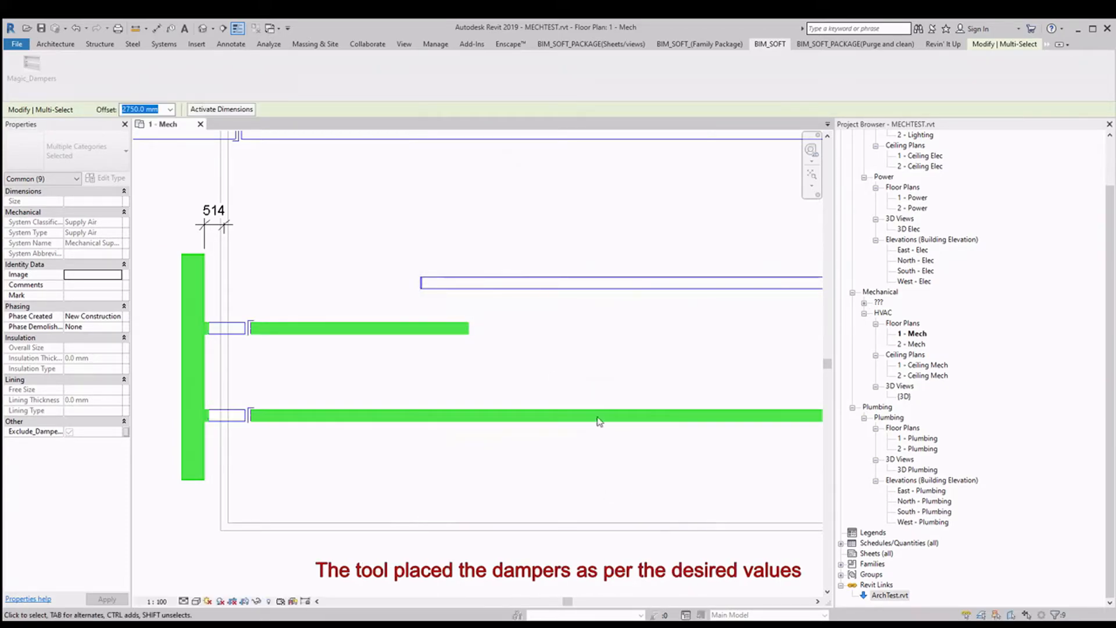
# - Add an aligned dimension from the linked wall's centerline to the damper on the upper round branch
pyautogui.click(274, 297)
pyautogui.scroll(3, 192, 323)
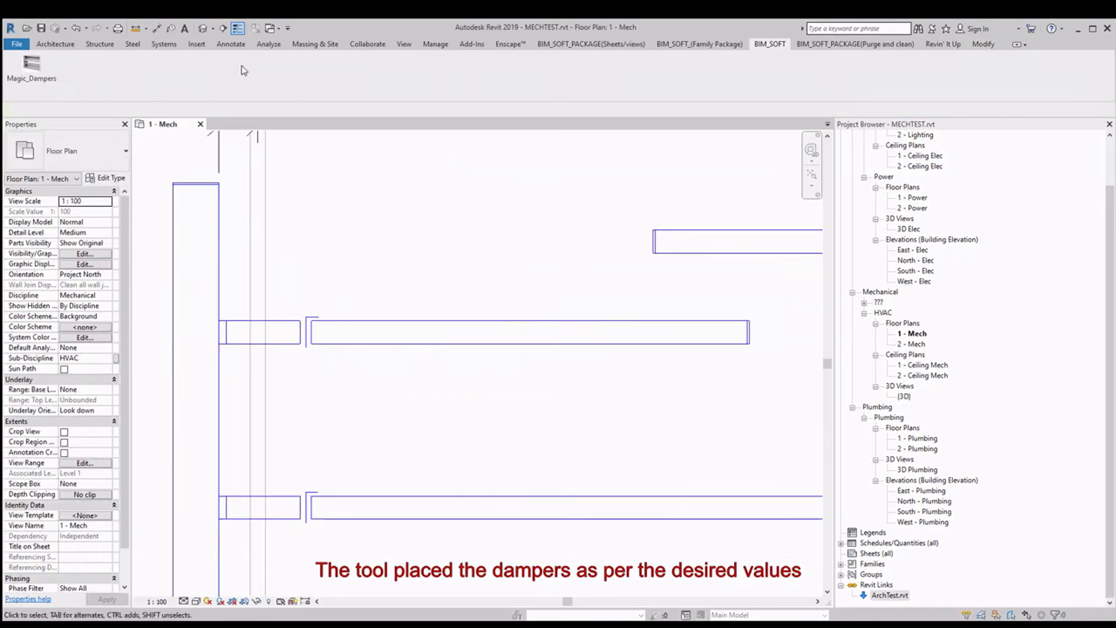
pyautogui.click(231, 44)
pyautogui.click(48, 70)
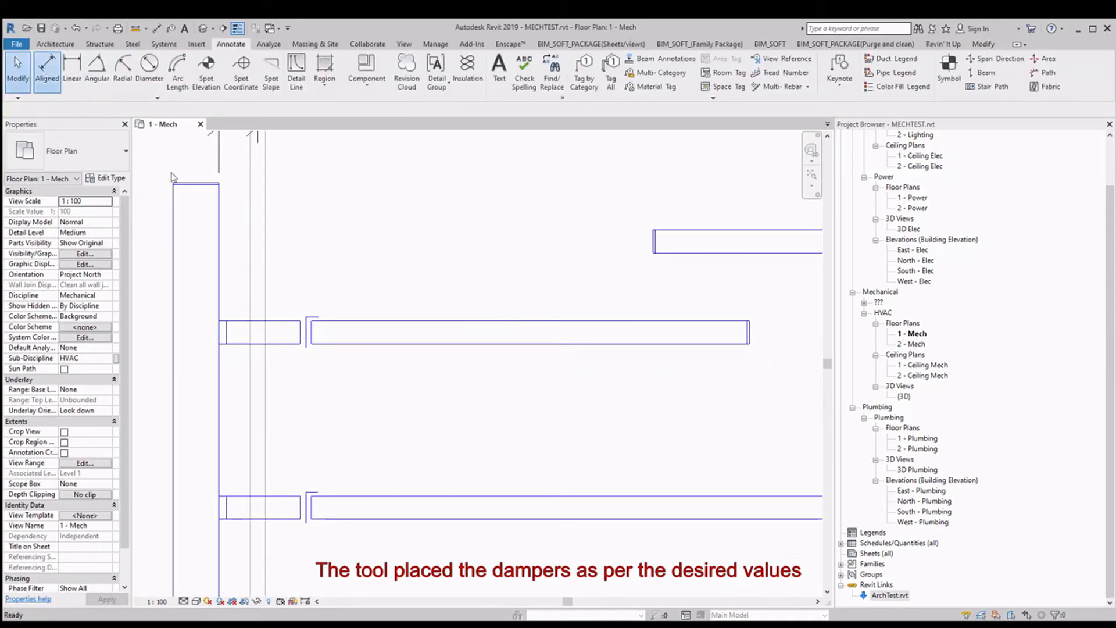
pyautogui.click(261, 358)
pyautogui.click(302, 339)
pyautogui.click(316, 282)
pyautogui.scroll(-2, 374, 352)
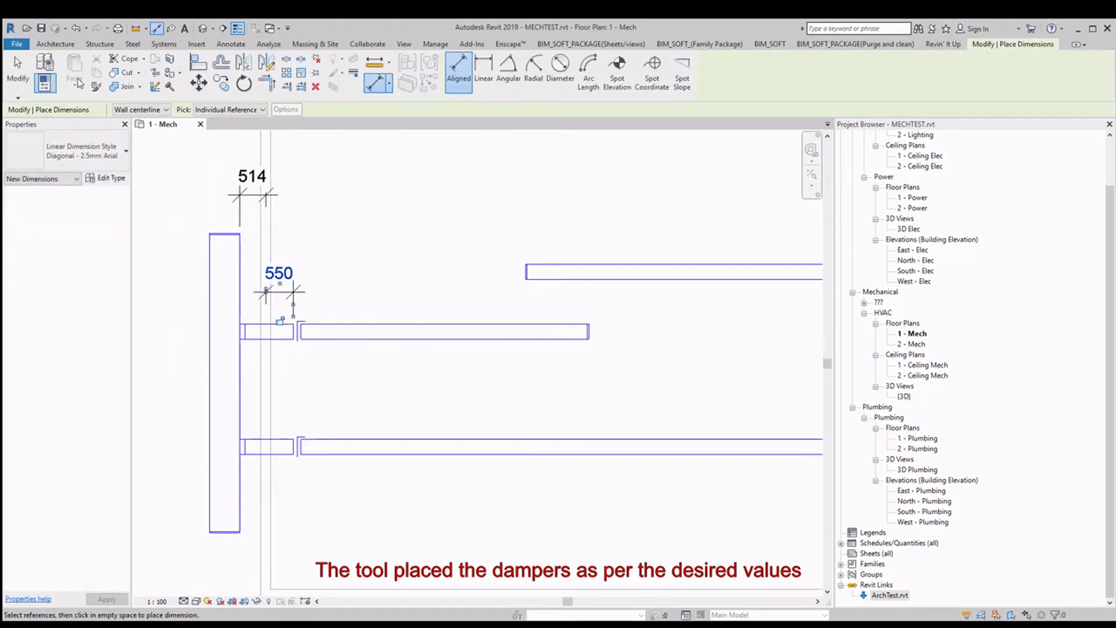
pyautogui.press('Escape')
pyautogui.press('Escape')
# - Widen the properties area and examine the Exclude_Damper_Placement parameter of the two round takeoffs feeding the diffuser branches
pyautogui.scroll(-1, 428, 226)
pyautogui.scroll(-2, 372, 356)
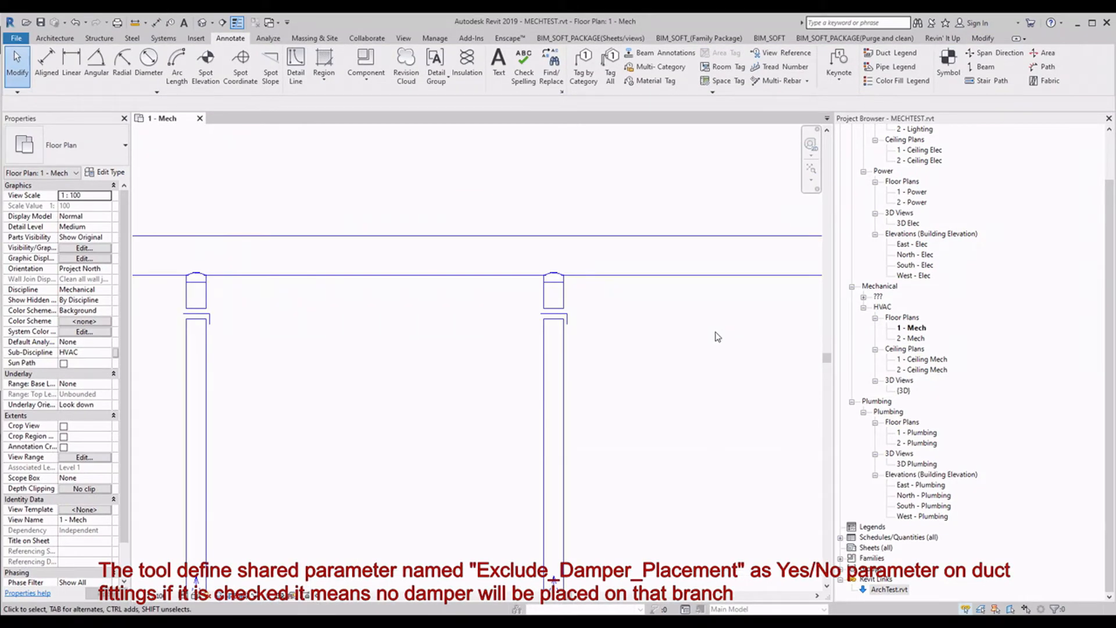
pyautogui.scroll(-2, 717, 336)
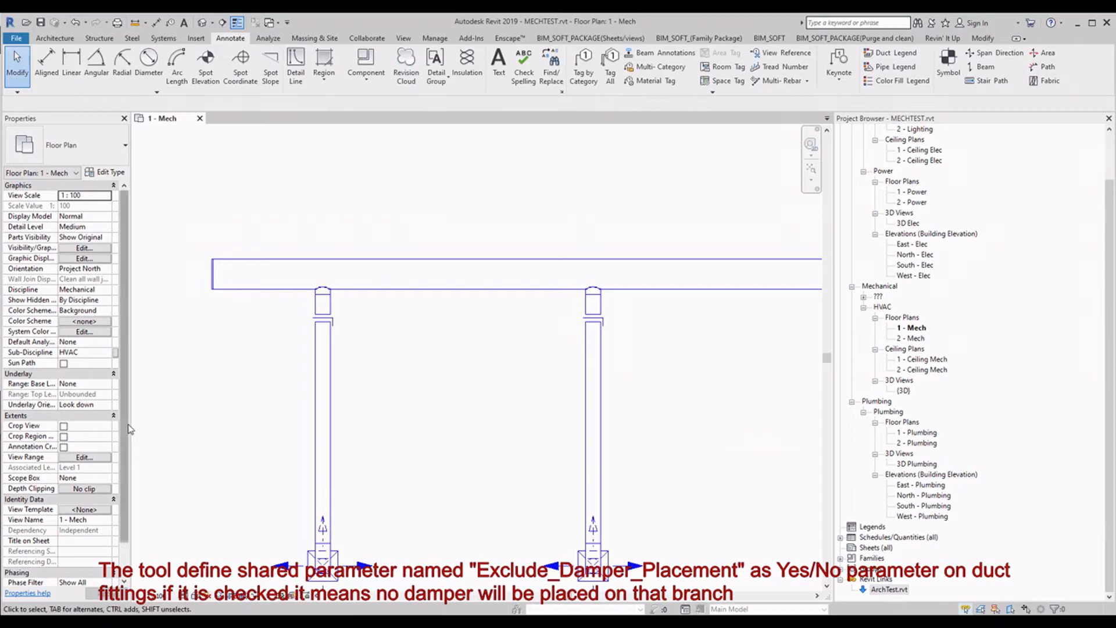
pyautogui.moveTo(132, 425); pyautogui.dragTo(235, 426)
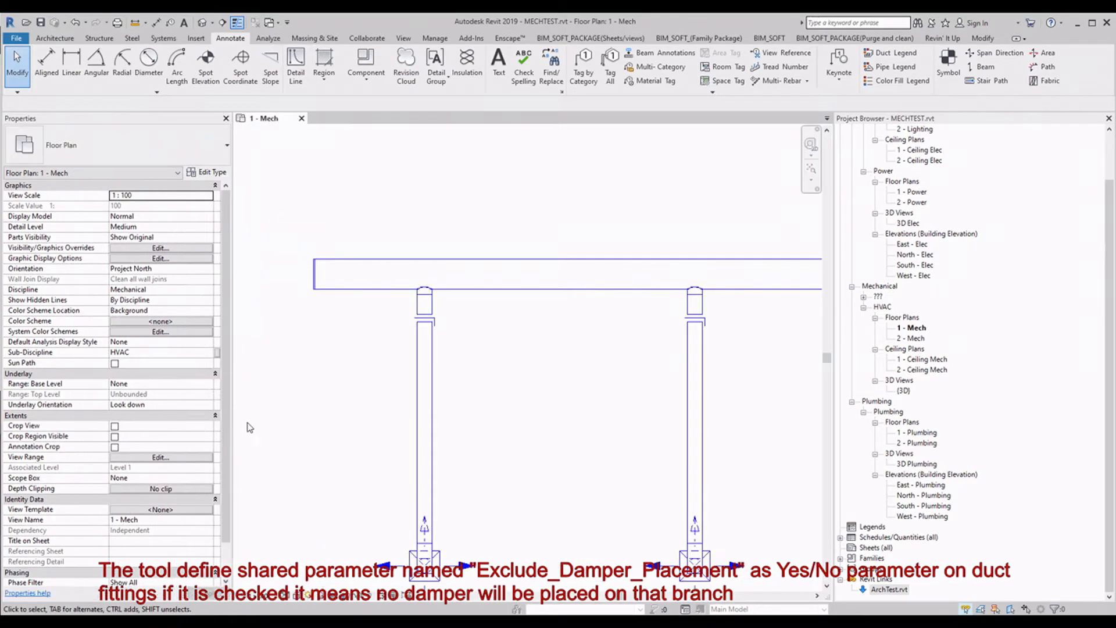
pyautogui.scroll(-2, 465, 369)
pyautogui.moveTo(405, 320); pyautogui.dragTo(660, 301)
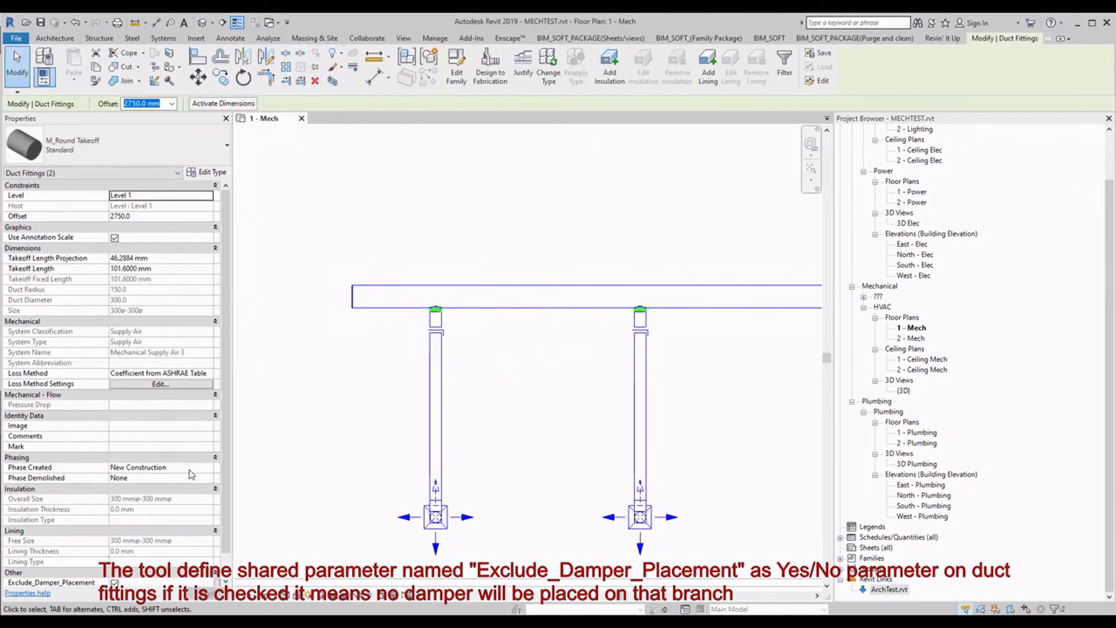
pyautogui.scroll(-2, 126, 510)
pyautogui.moveTo(111, 493); pyautogui.dragTo(133, 493)
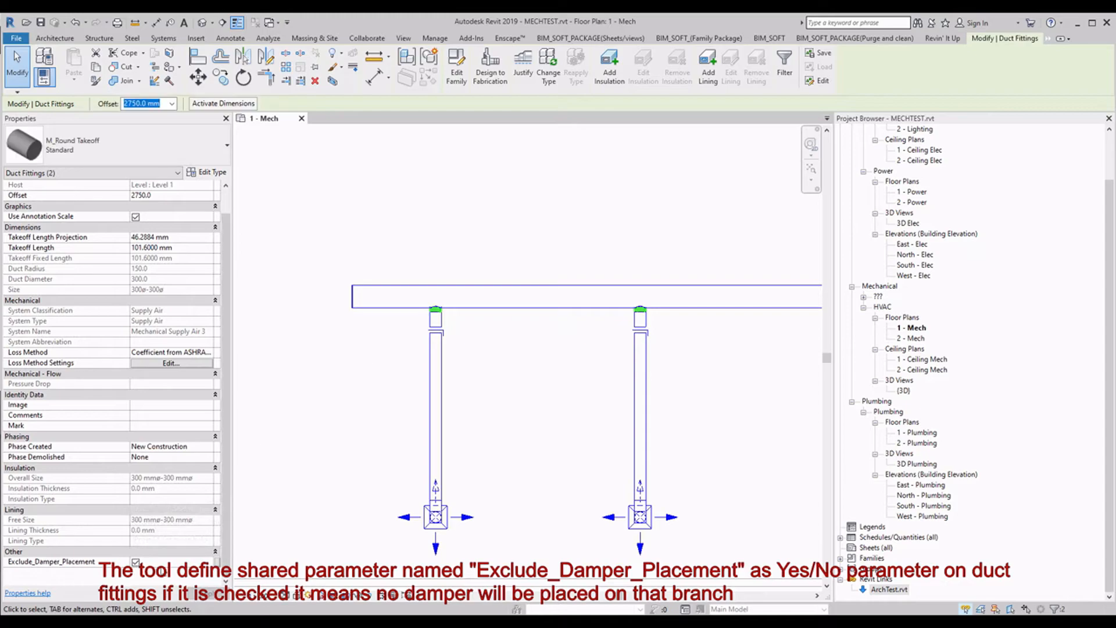
pyautogui.click(403, 365)
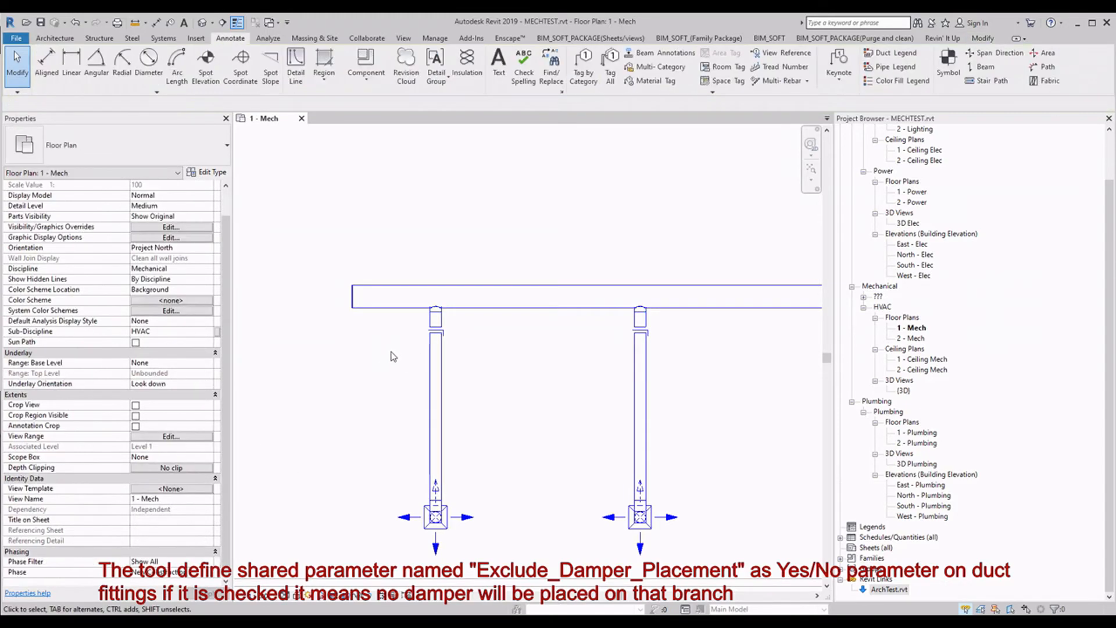
# - Delete the dampers from the two round diffuser branches
pyautogui.moveTo(389, 358); pyautogui.dragTo(691, 325)
pyautogui.press('Delete')
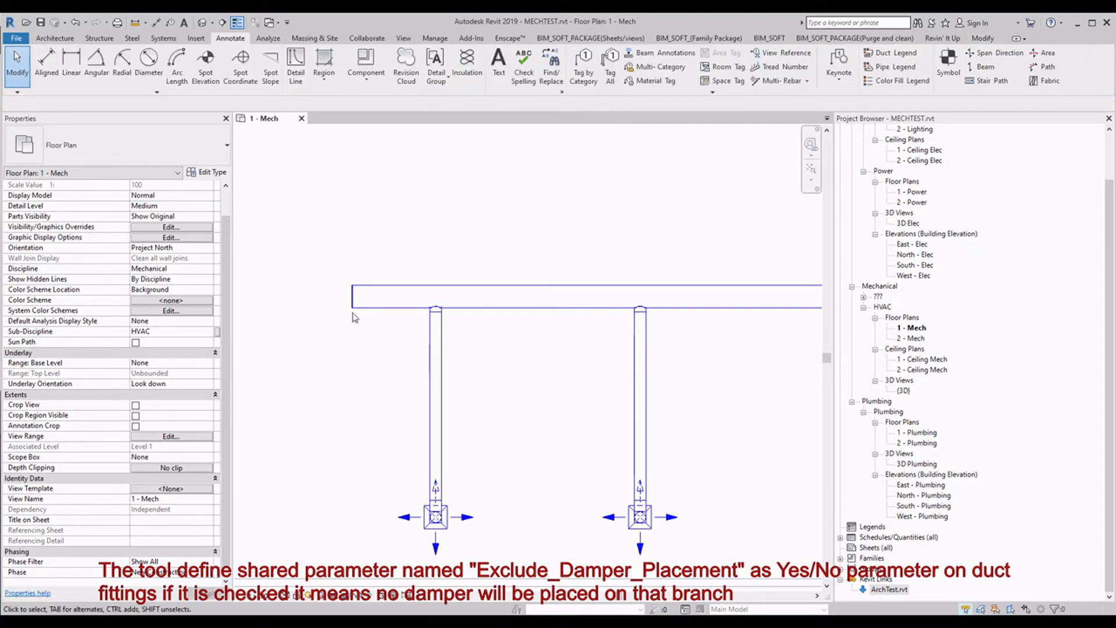
# - Try to place BIME_Balancing Damper - Round dampers on the two round takeoffs that have Exclude_Damper_Placement checked, using Magic_Dampers on the selection
pyautogui.moveTo(382, 363); pyautogui.dragTo(697, 289)
pyautogui.click(770, 38)
pyautogui.click(31, 64)
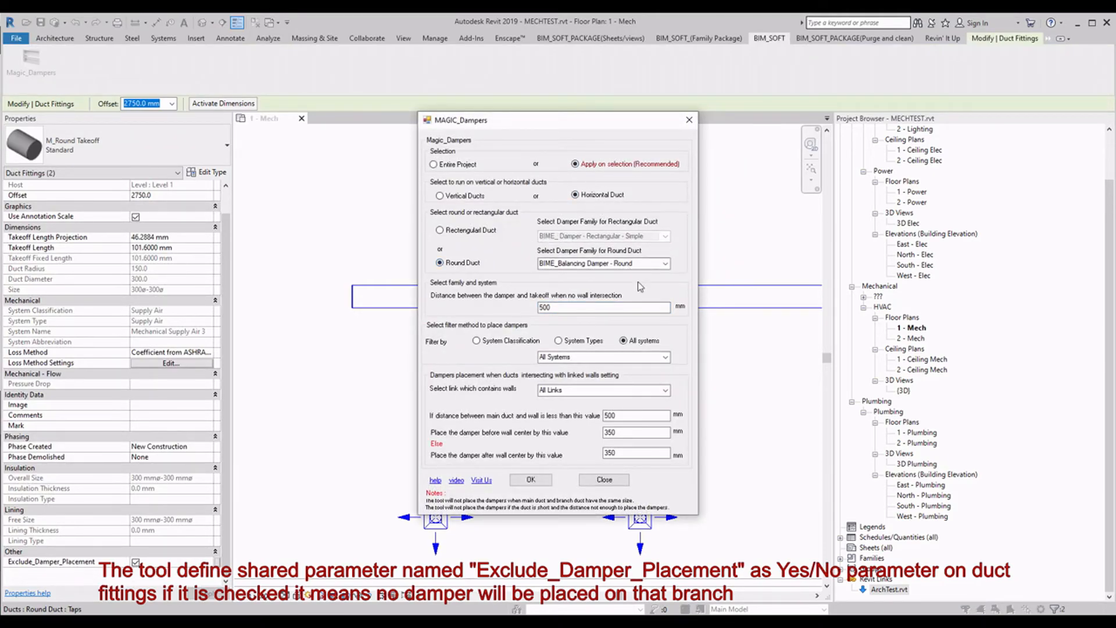
pyautogui.click(604, 480)
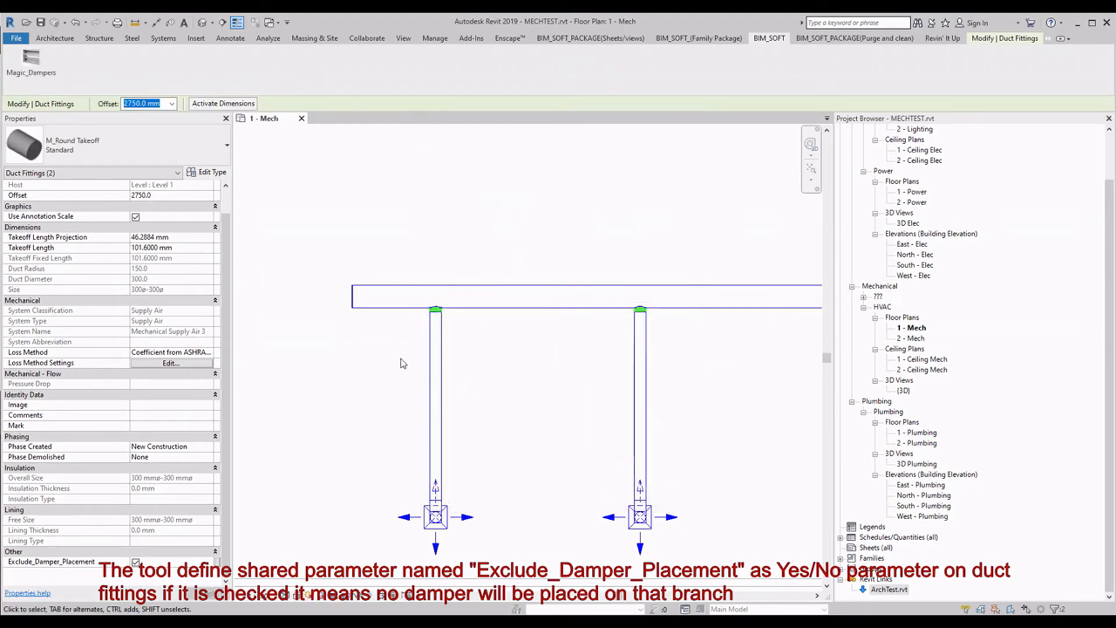
# - Uncheck Exclude_Damper_Placement on the two round takeoffs feeding the diffuser branches
pyautogui.click(388, 367)
pyautogui.moveTo(389, 367); pyautogui.dragTo(689, 299)
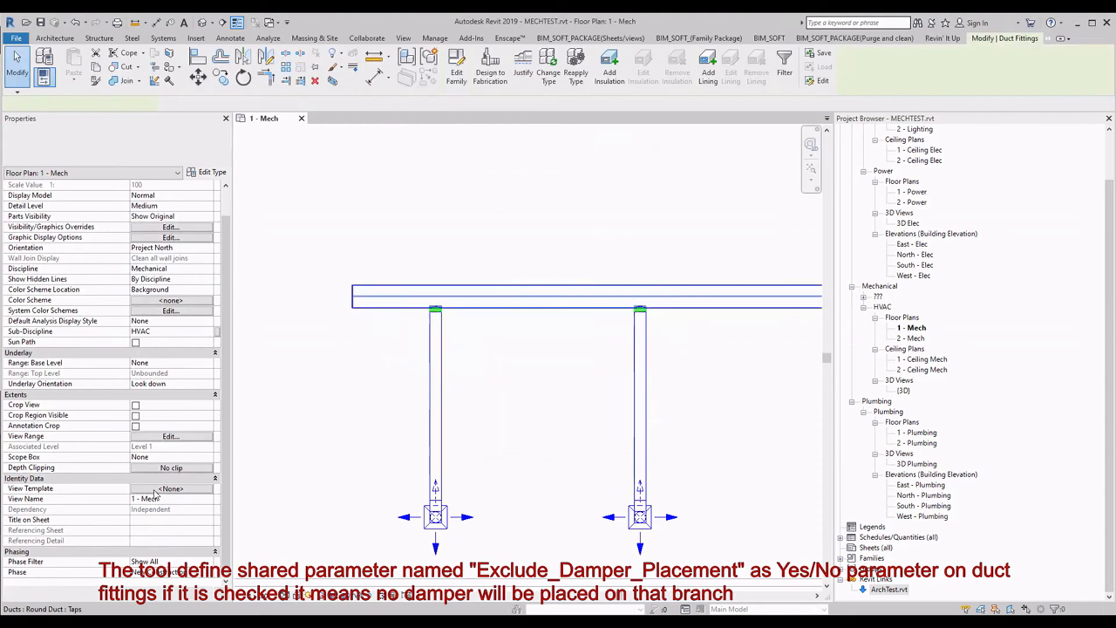
pyautogui.click(136, 563)
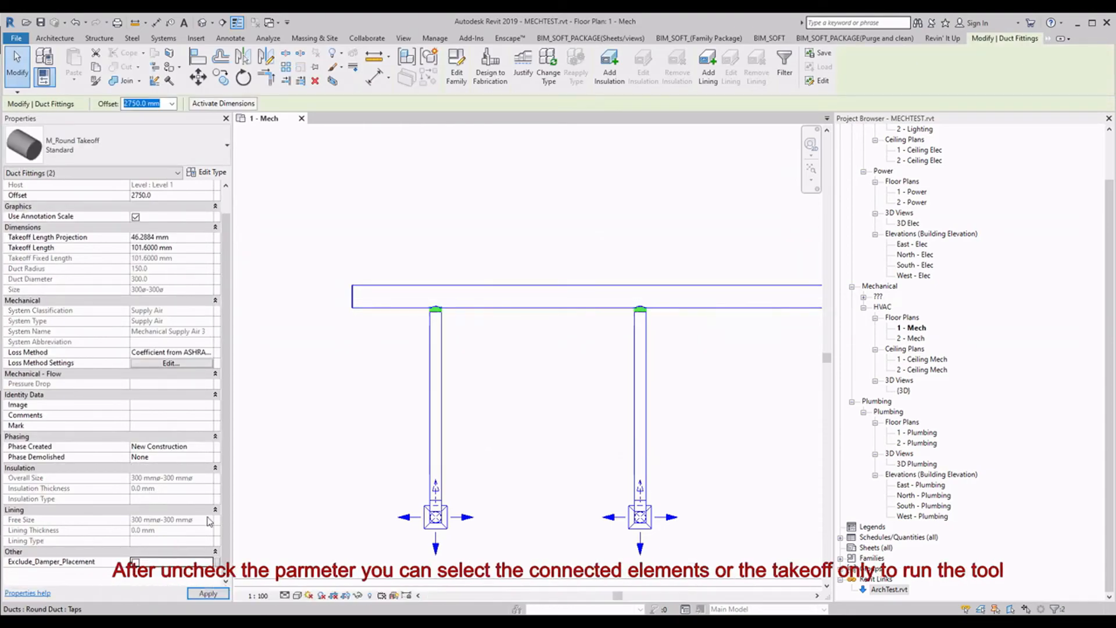
pyautogui.click(300, 387)
# - Run Magic_Dampers on only the two round takeoffs, placing BIME_Balancing Damper - Round dampers on horizontal round ducts 500 mm from the takeoff
pyautogui.moveTo(362, 360); pyautogui.dragTo(702, 296)
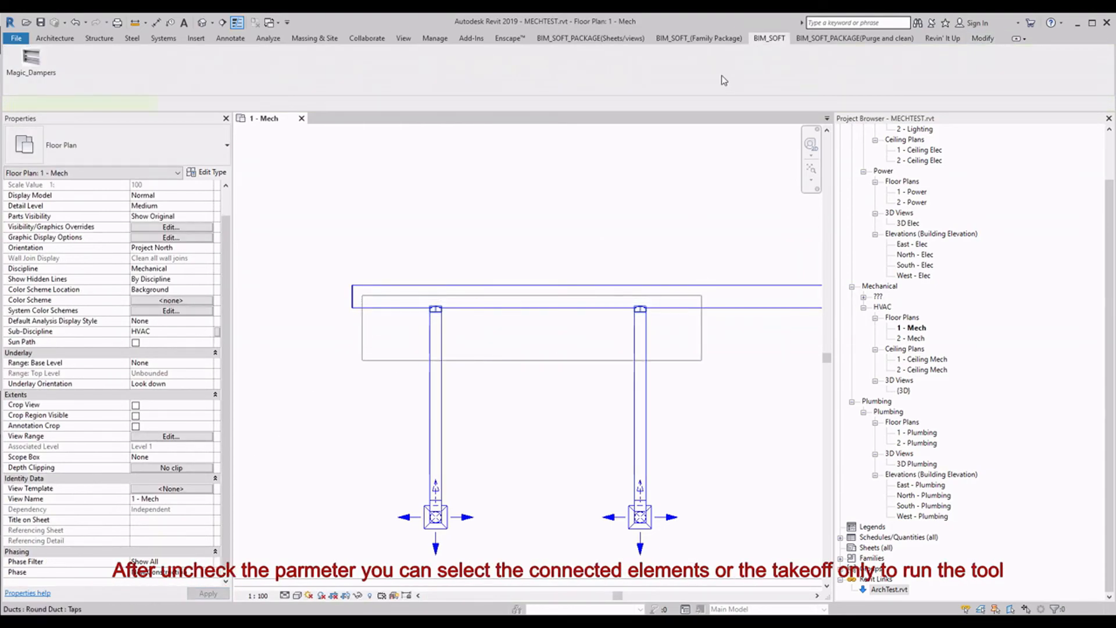
pyautogui.click(767, 39)
pyautogui.click(32, 59)
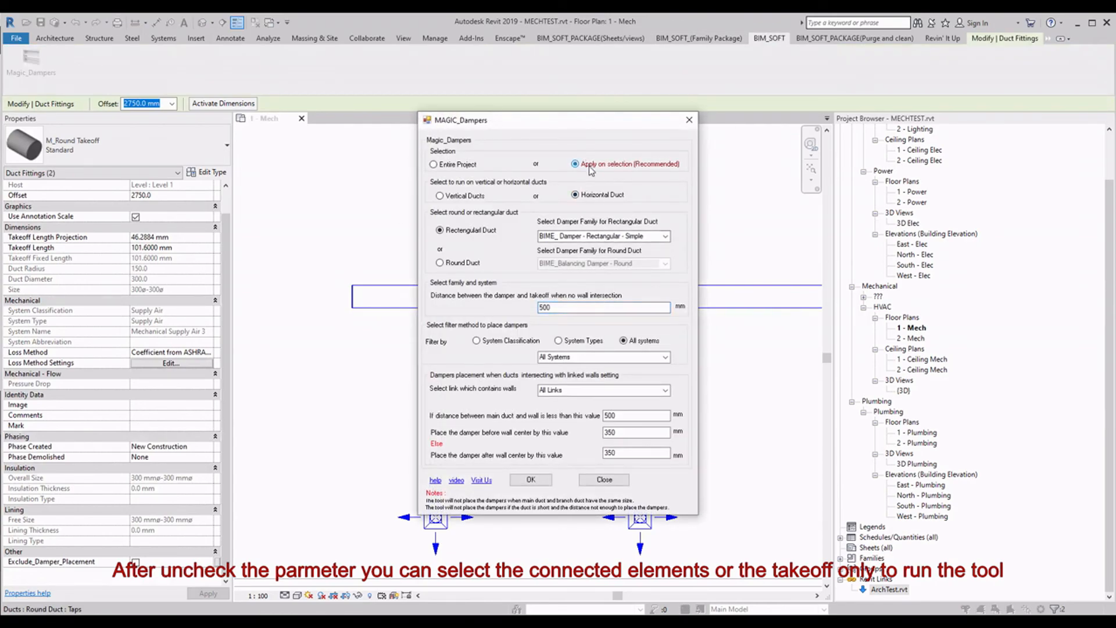
pyautogui.click(464, 265)
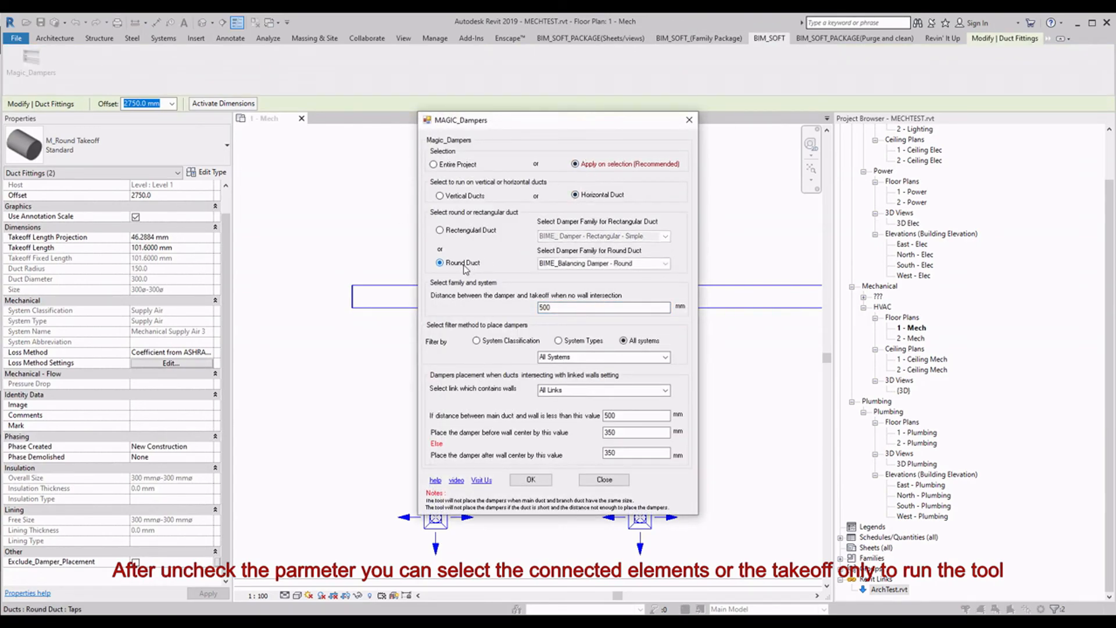
pyautogui.click(530, 480)
pyautogui.click(604, 480)
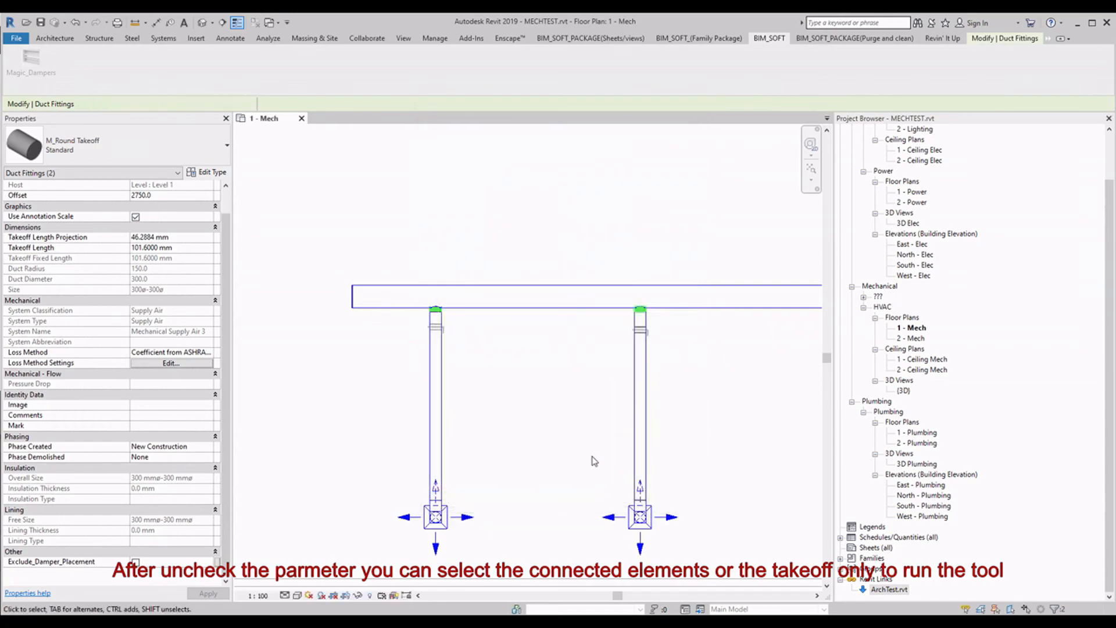
pyautogui.click(546, 357)
pyautogui.scroll(1, 558, 337)
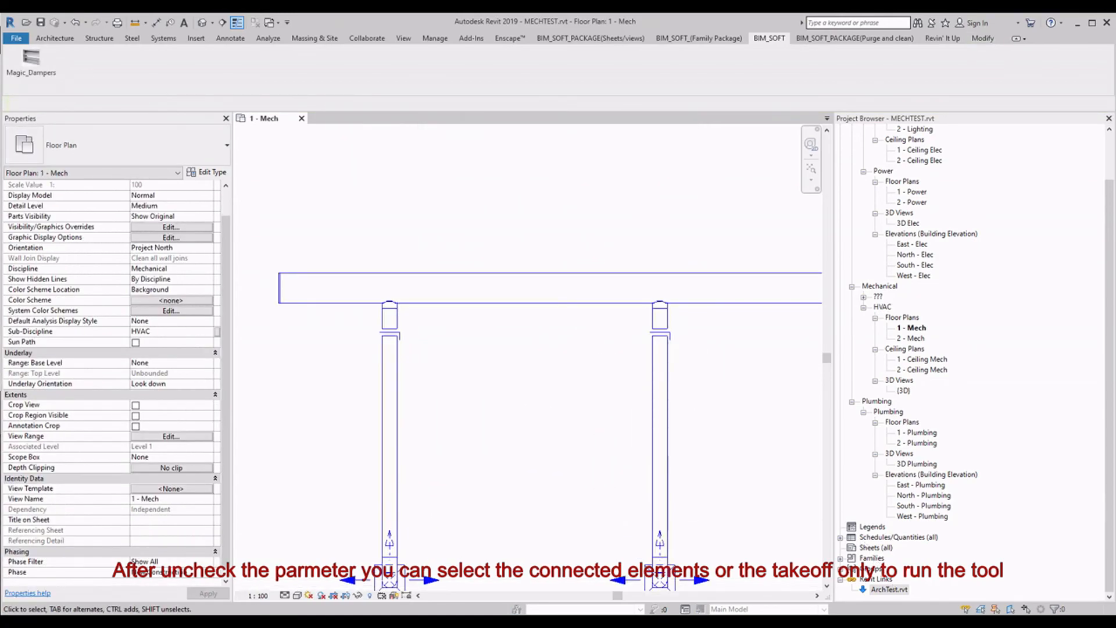